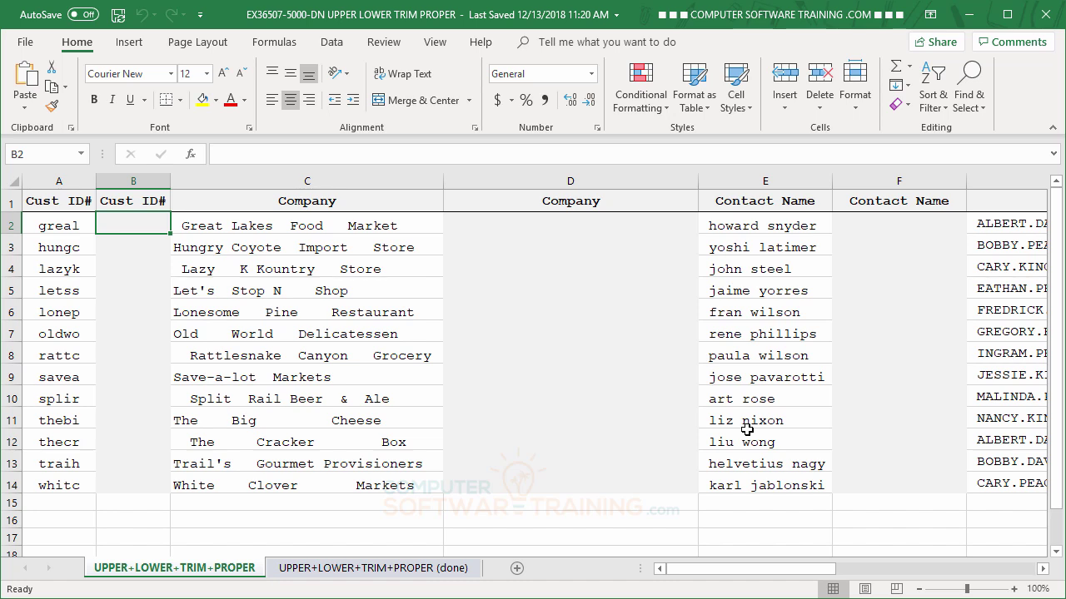
# Enter the formula =UPPER(A2) in cell B2 to convert the first customer ID to uppercase.
pyautogui.write('=')
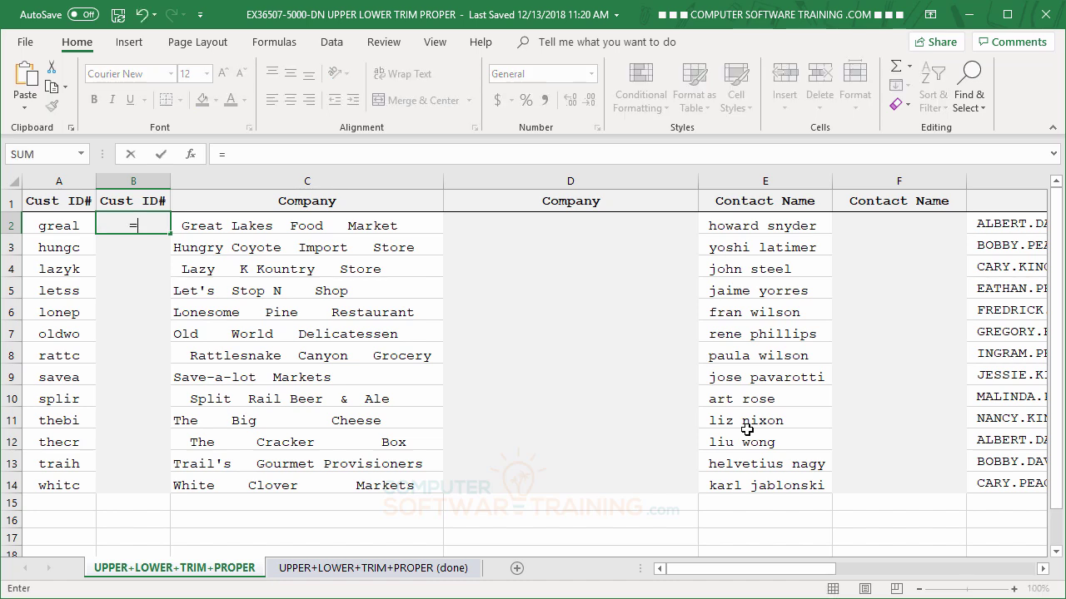
pyautogui.write('up')
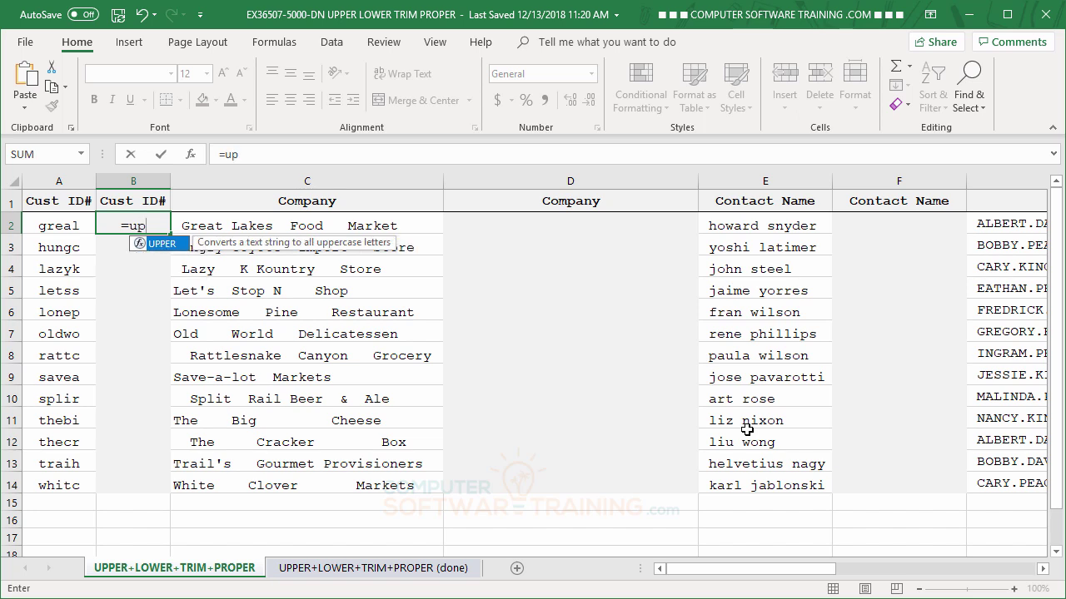
pyautogui.doubleClick(138, 244)
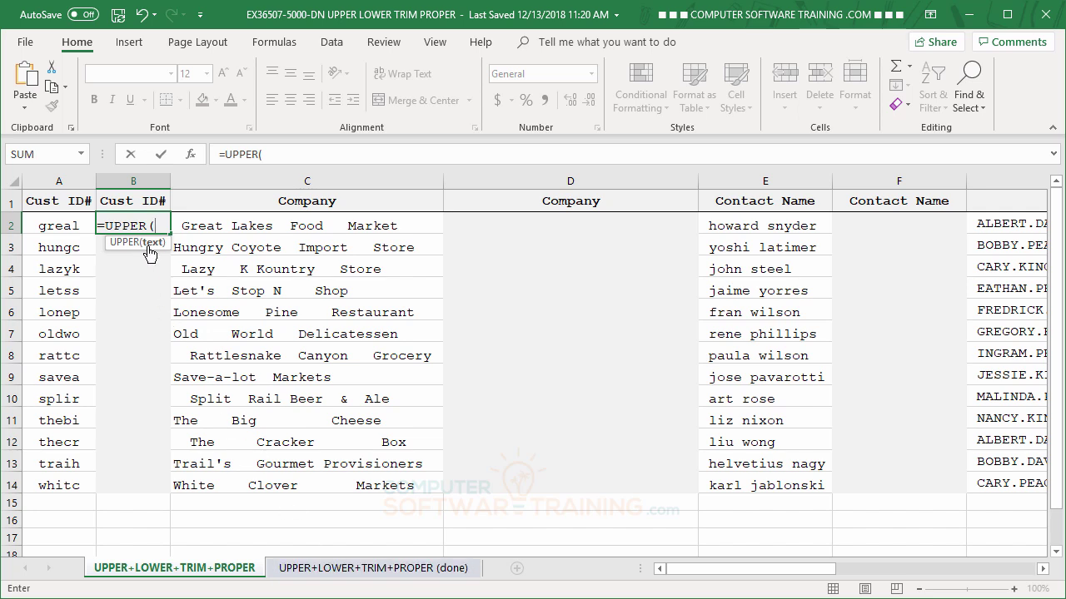
pyautogui.click(56, 225)
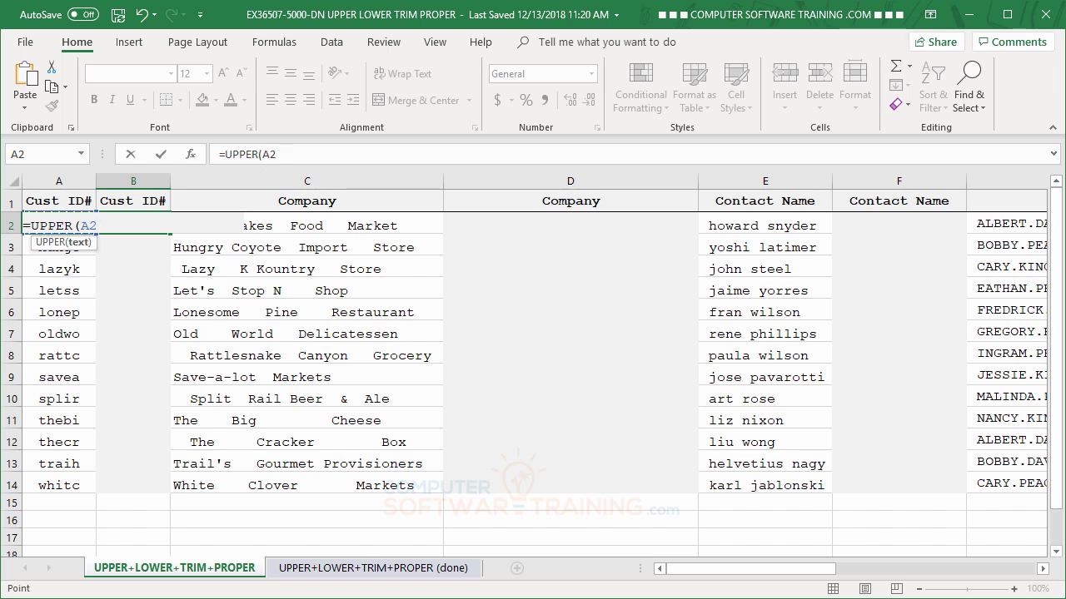
pyautogui.press('Return')
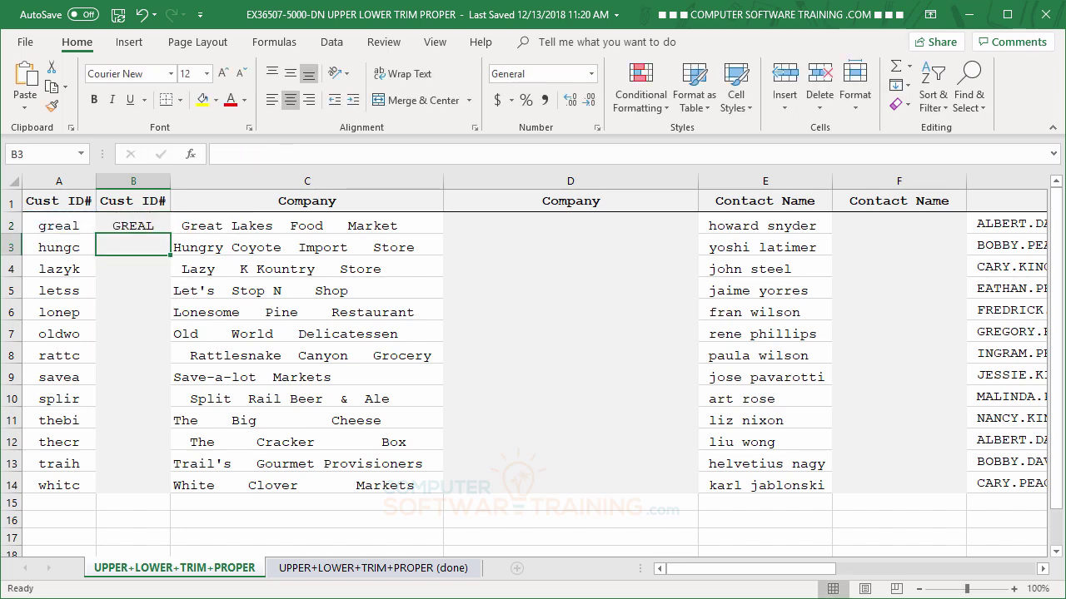
# Fill the UPPER formula from B2 down through B14.
pyautogui.click(141, 227)
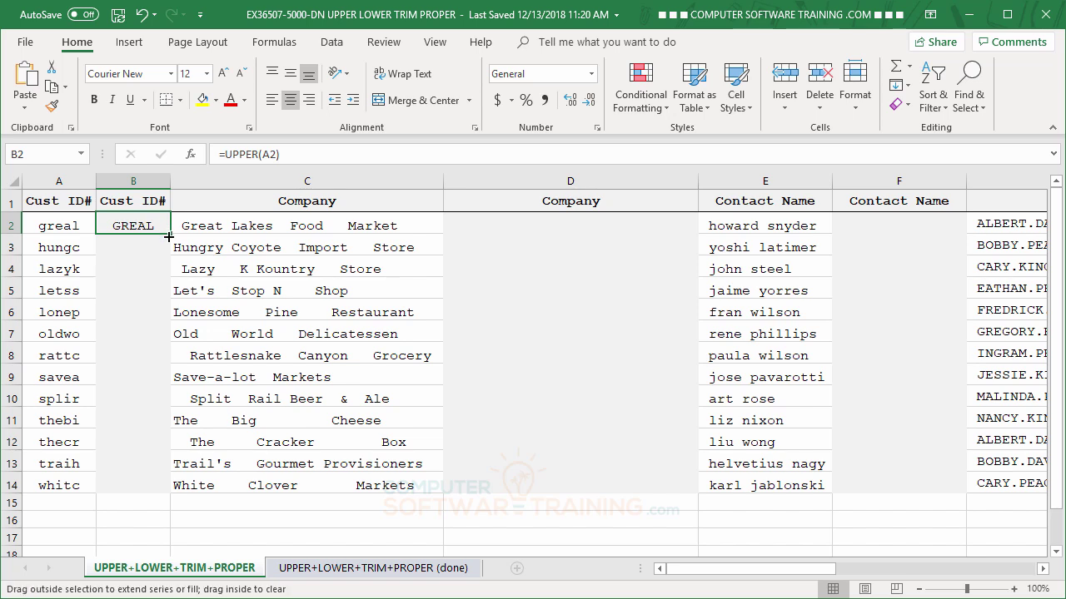
pyautogui.moveTo(168, 237)
pyautogui.mouseDown()
pyautogui.moveTo(169, 321)
pyautogui.moveTo(170, 234)
pyautogui.mouseUp()
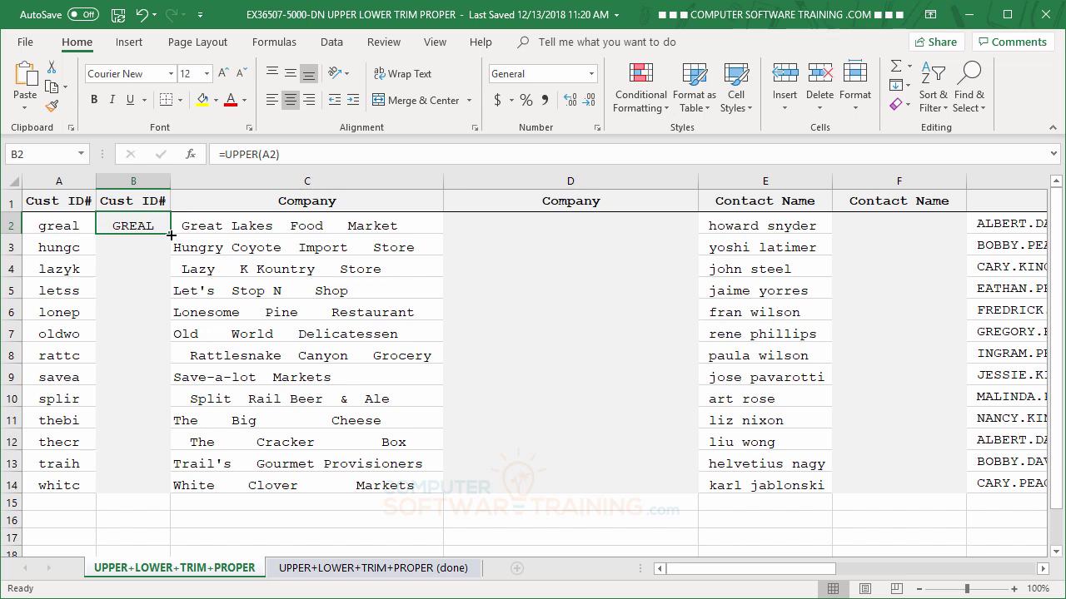
pyautogui.doubleClick(171, 234)
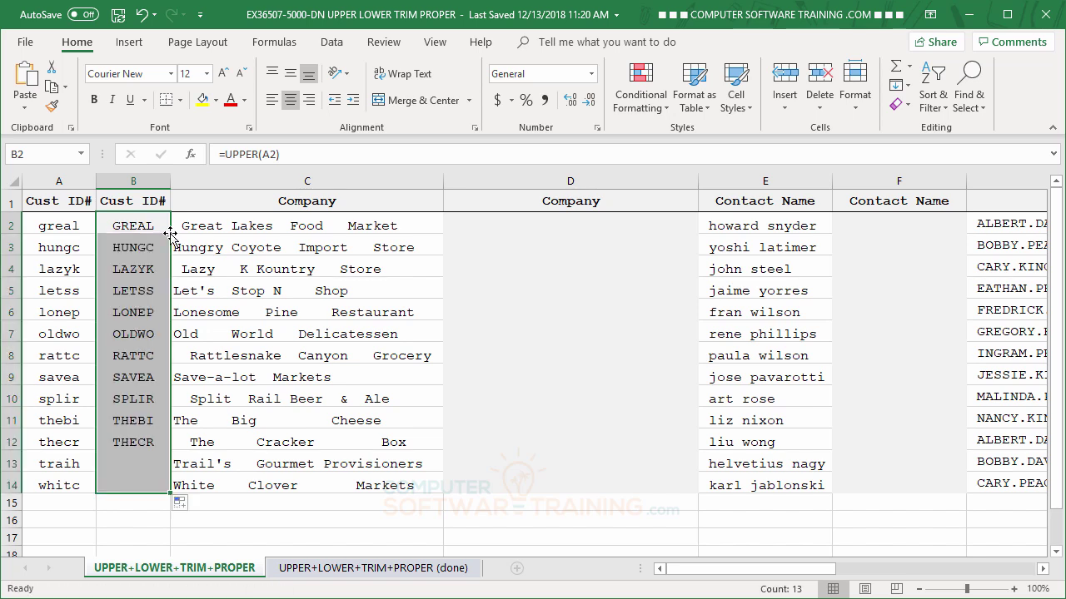
pyautogui.click(126, 285)
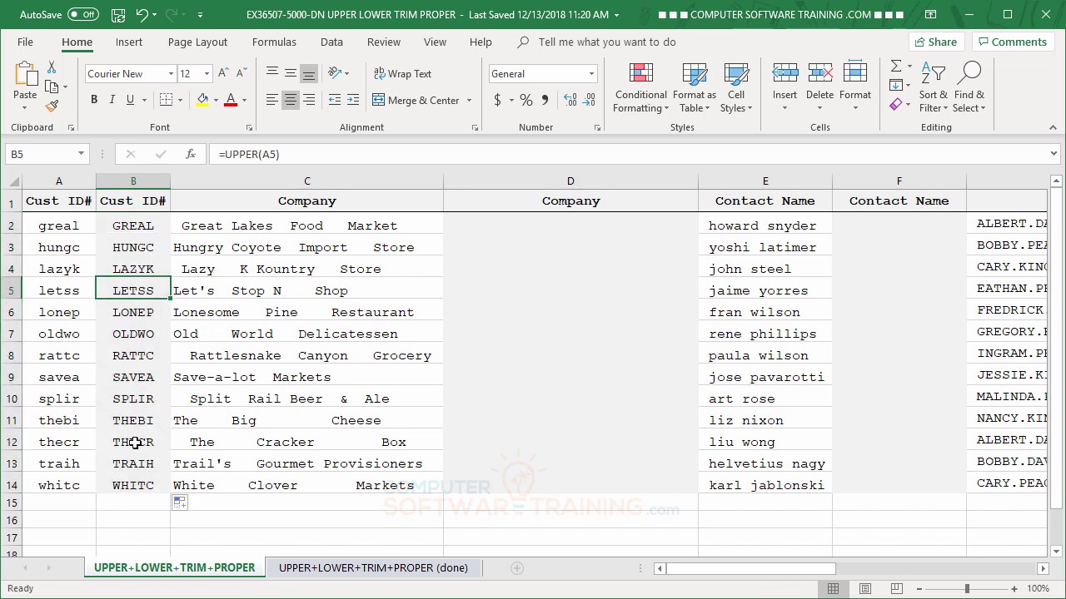
# Copy B2:B14 and paste it over itself as values to replace the UPPER formulas with plain text.
pyautogui.click(132, 227)
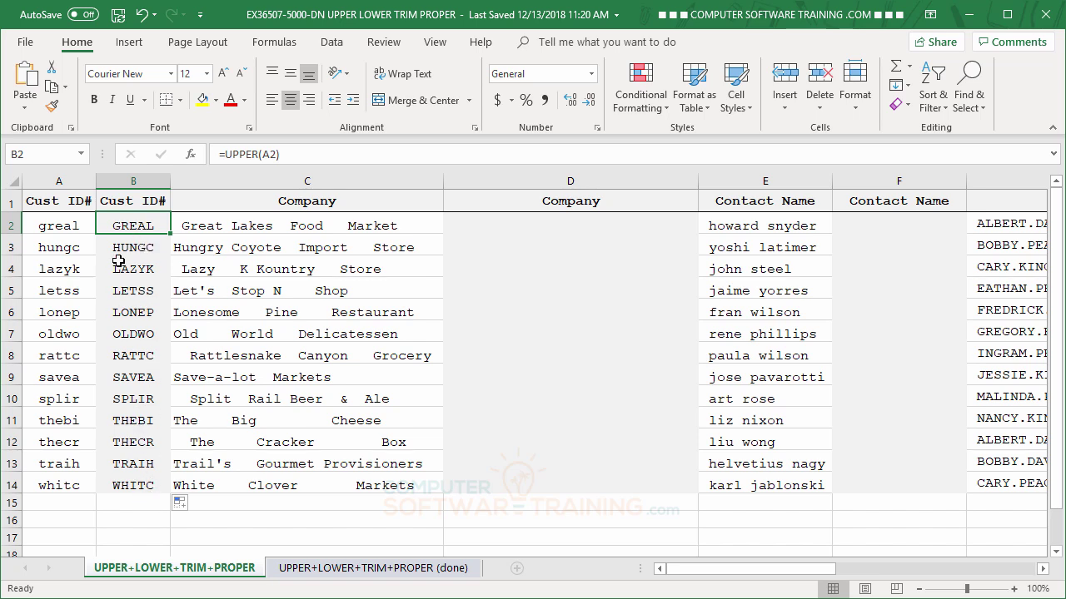
pyautogui.moveTo(124, 224); pyautogui.dragTo(139, 491)
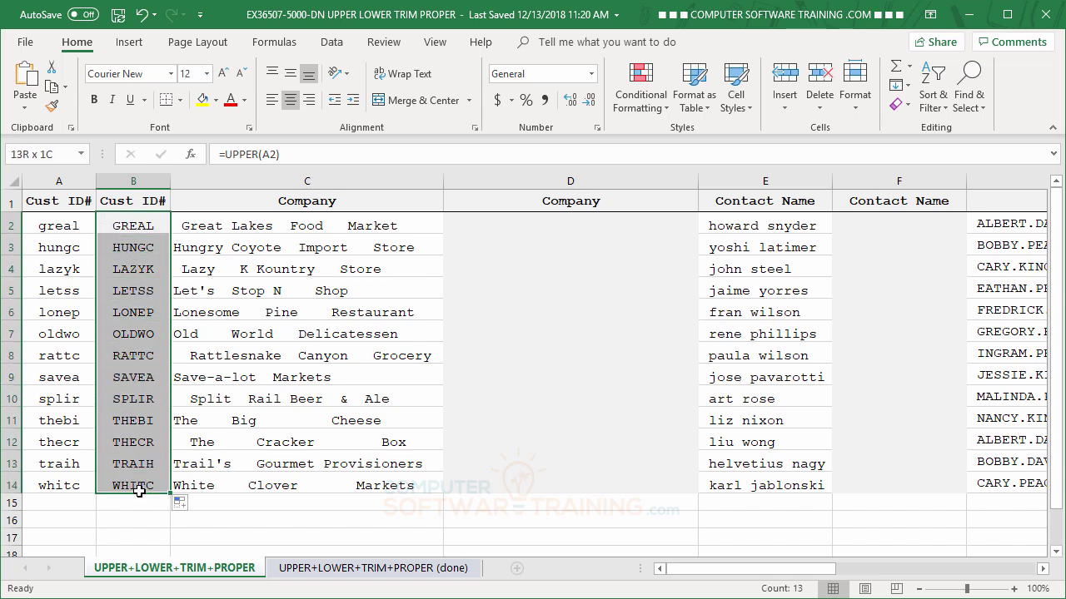
pyautogui.rightClick(142, 263)
pyautogui.click(172, 297)
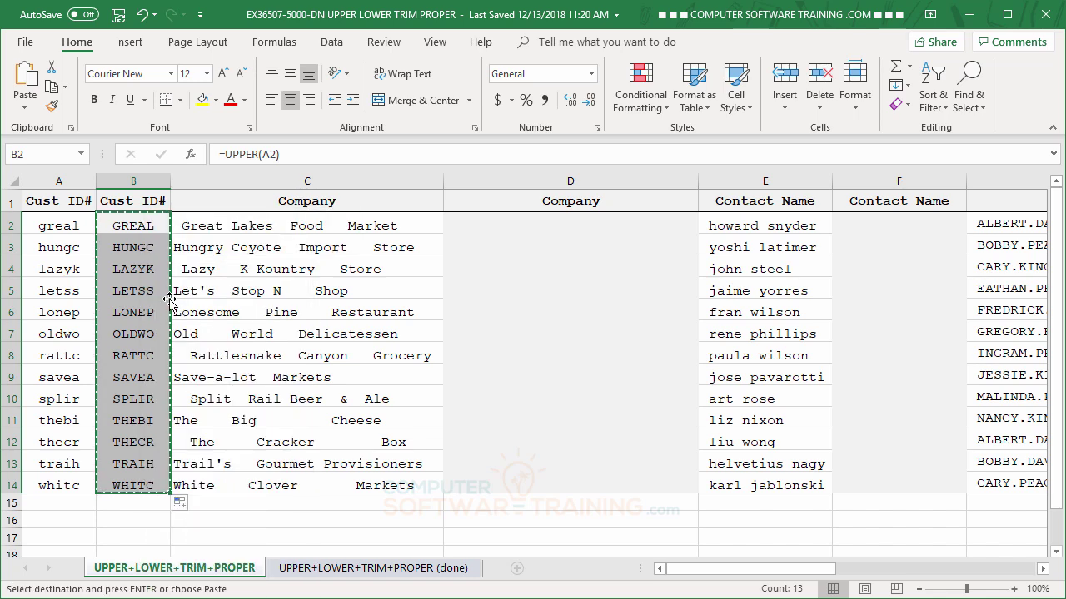
pyautogui.rightClick(136, 257)
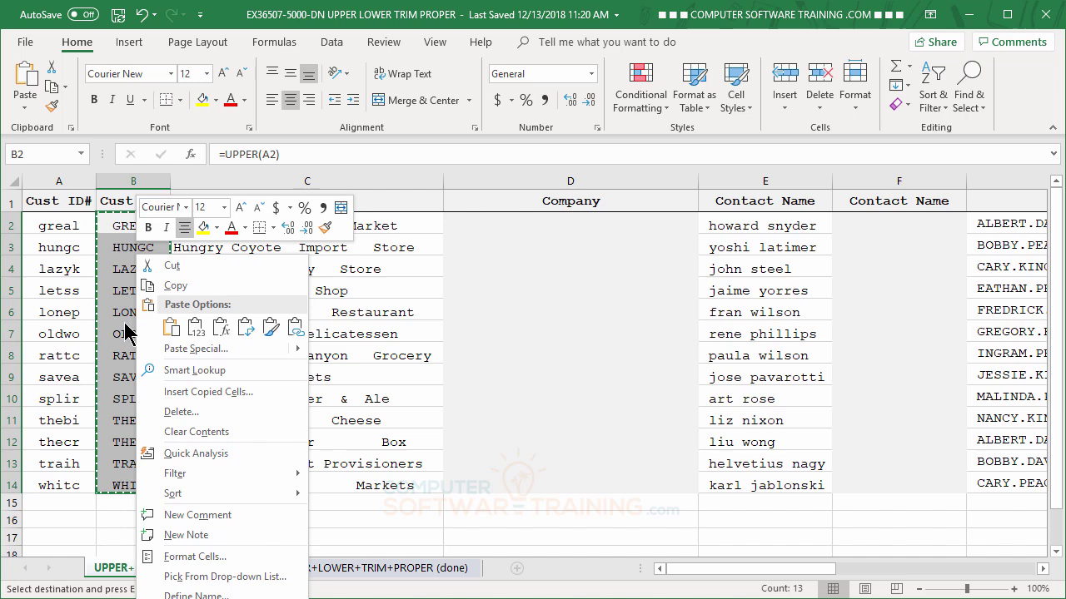
pyautogui.click(194, 328)
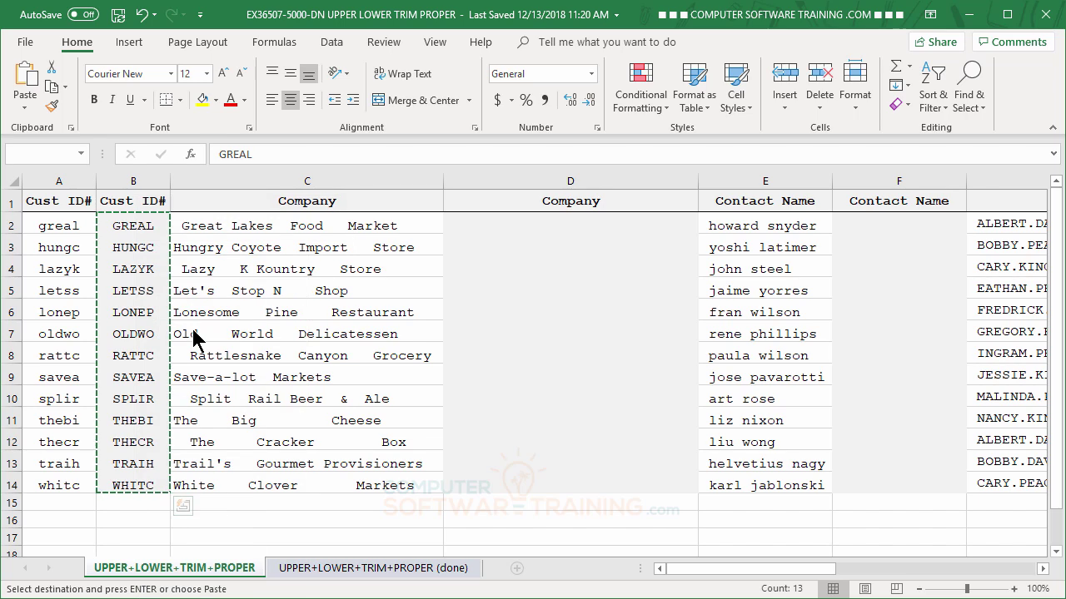
# Spot-check the pasted IDs in column B and delete the original lowercase Cust ID# column A.
pyautogui.click(125, 242)
pyautogui.click(131, 290)
pyautogui.click(132, 334)
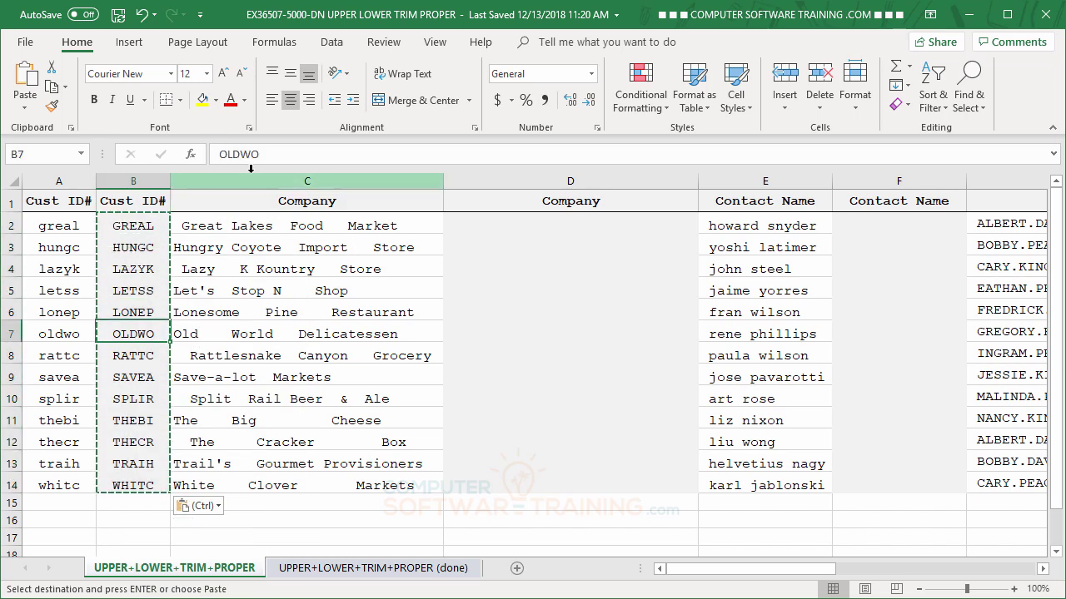
pyautogui.click(146, 356)
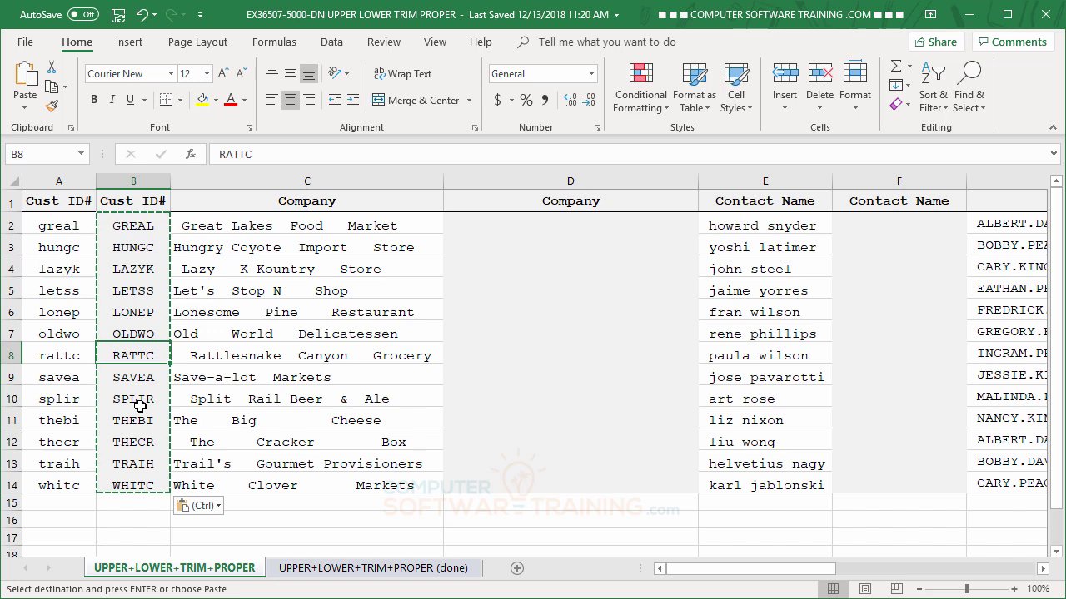
pyautogui.click(140, 405)
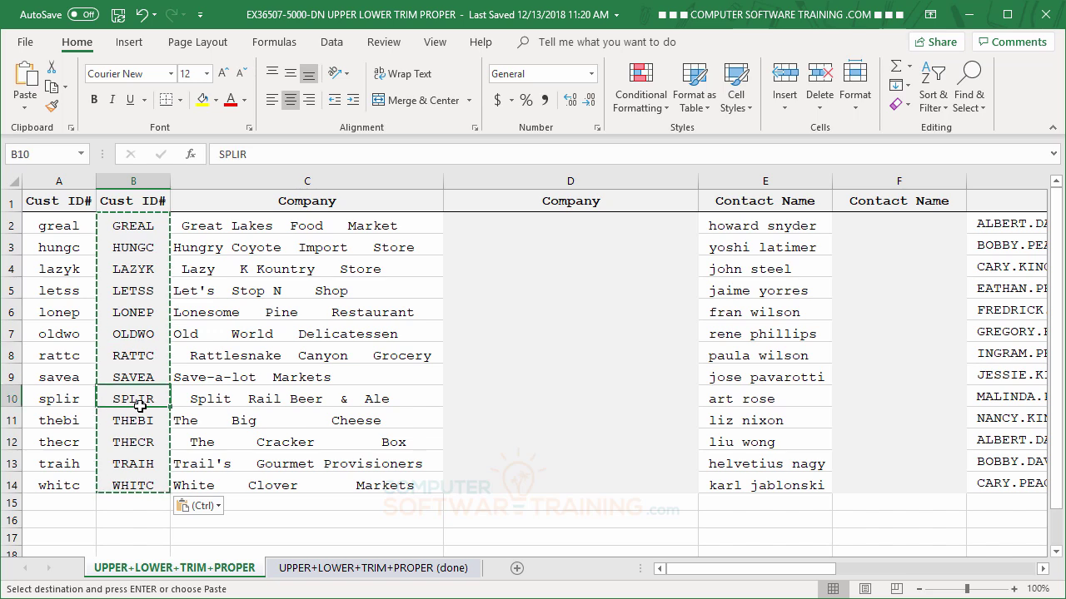
pyautogui.rightClick(56, 180)
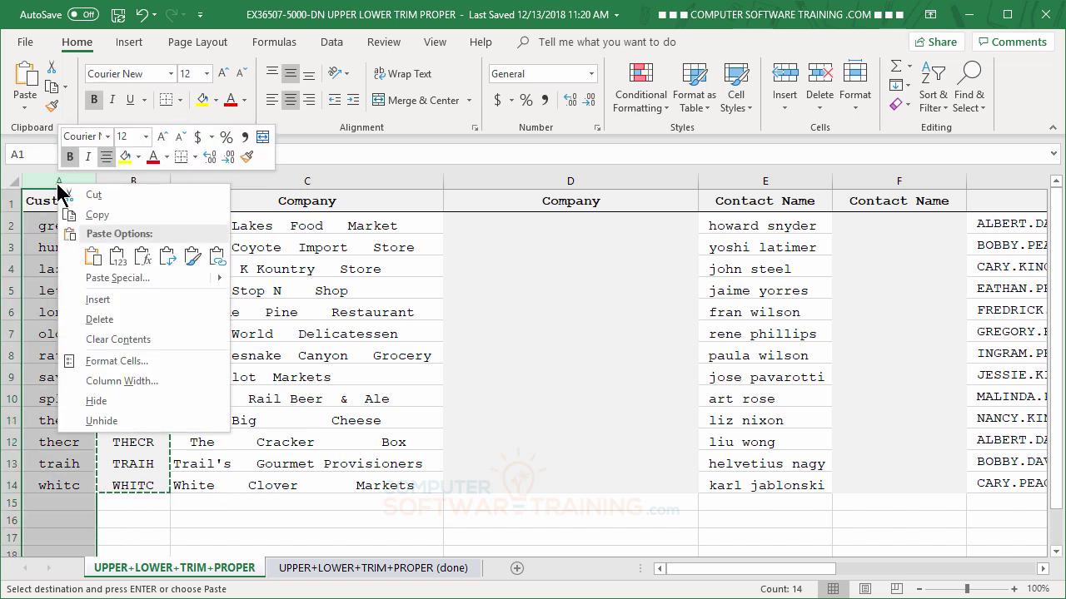
pyautogui.click(99, 320)
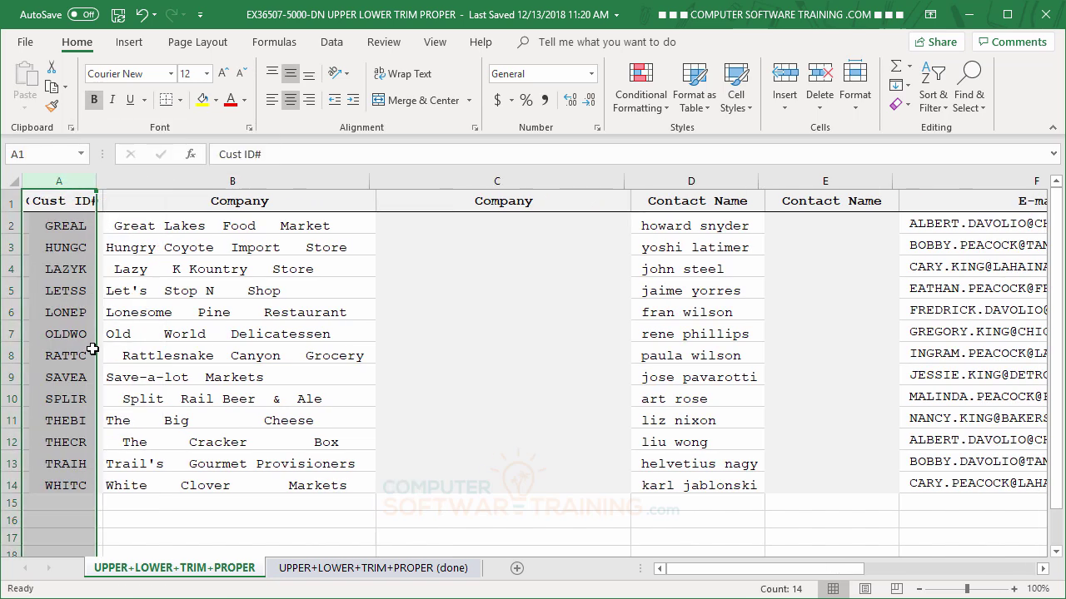
# Enter the formula =TRIM(B2) in cell C2 to remove the extra spaces from the first company name.
pyautogui.click(435, 225)
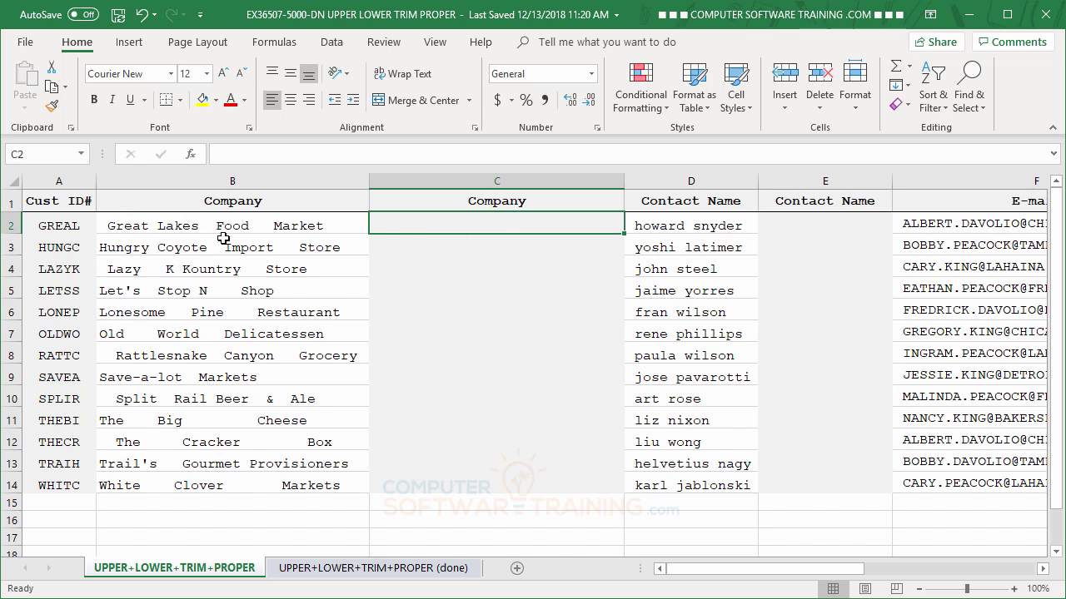
pyautogui.write('=')
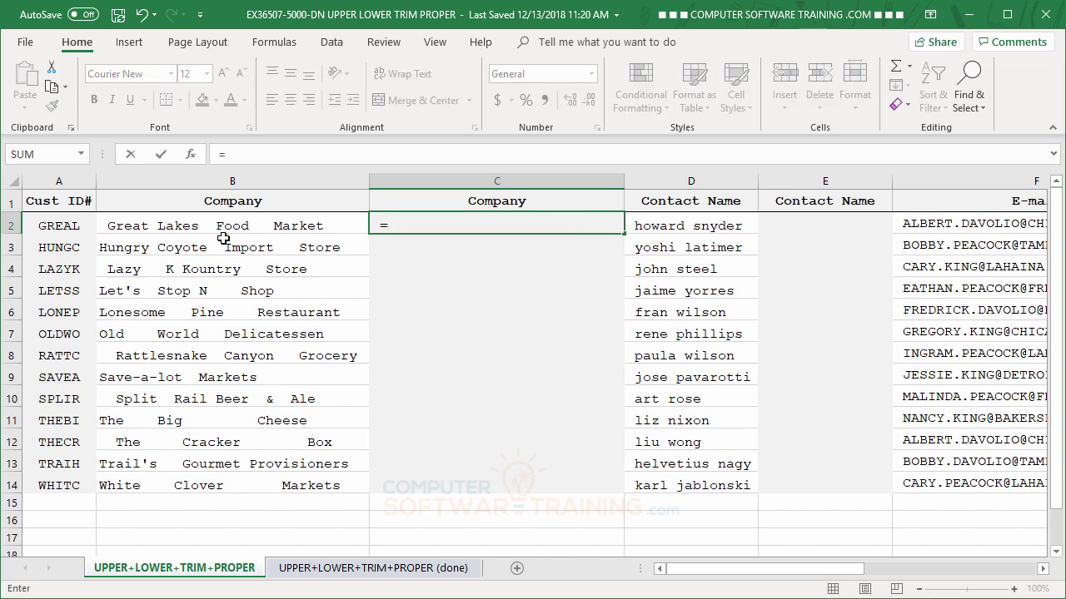
pyautogui.write('tr')
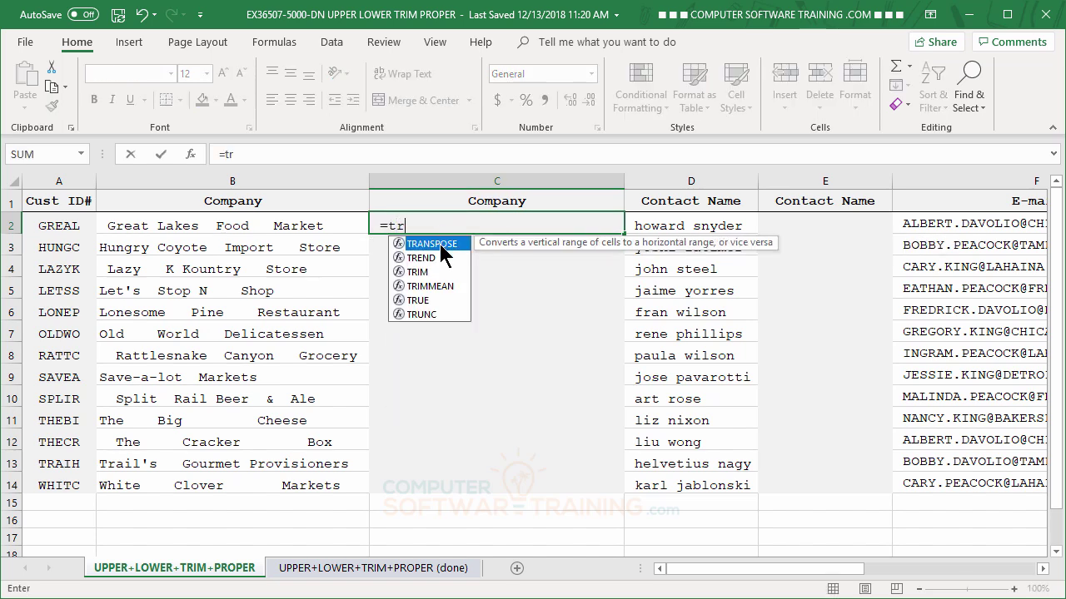
pyautogui.doubleClick(420, 272)
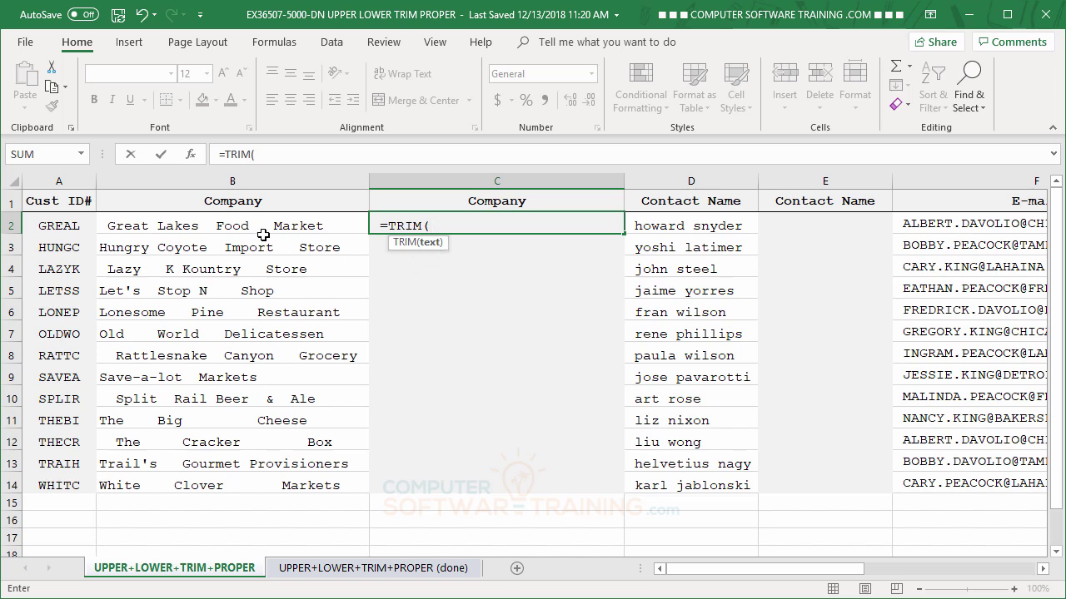
pyautogui.click(225, 226)
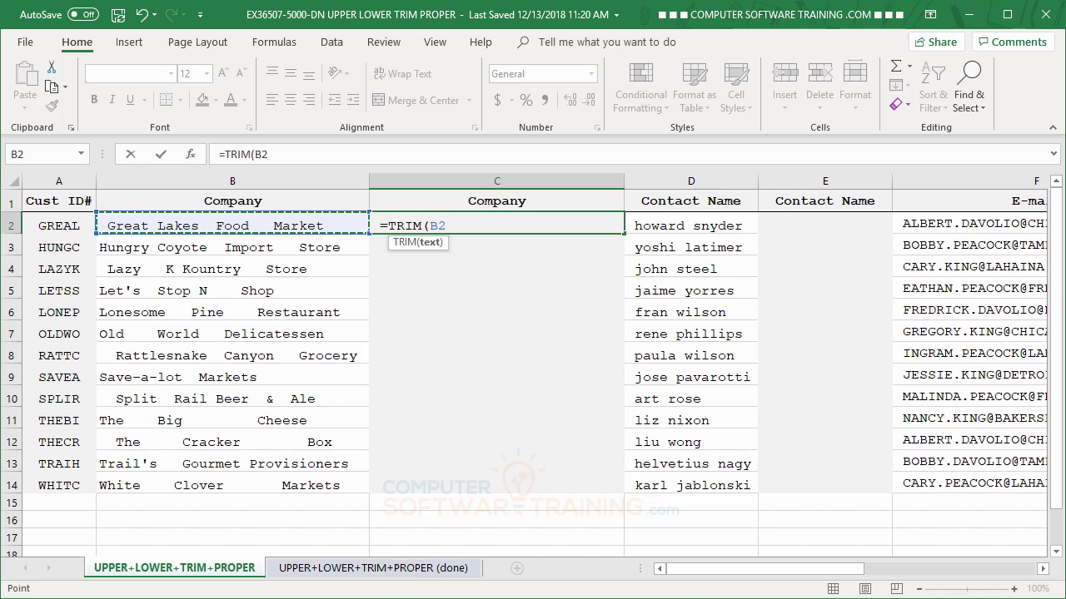
pyautogui.press('Return')
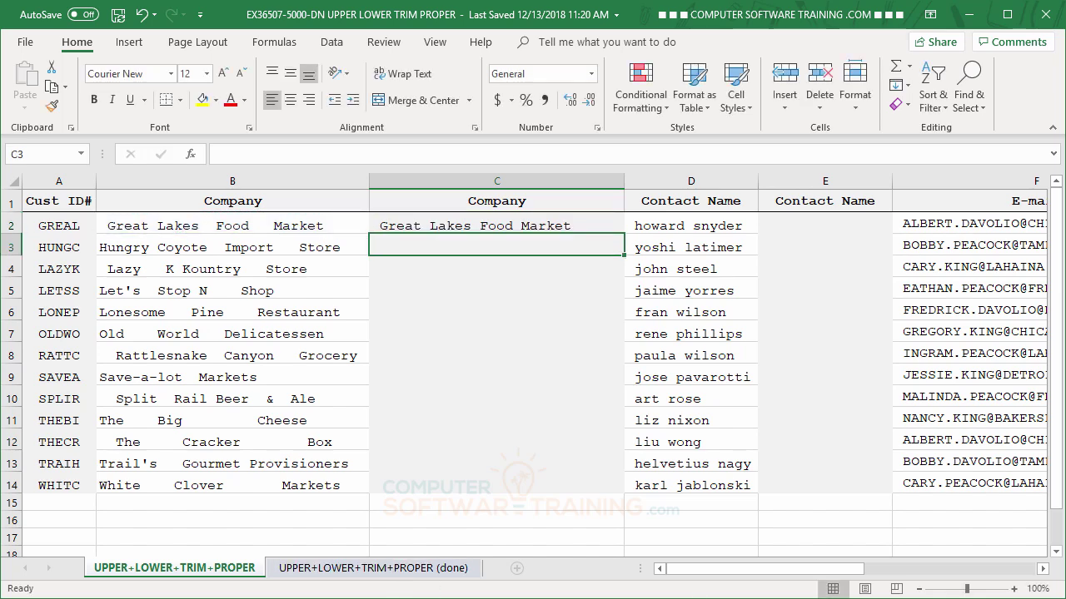
# Fill the TRIM formula down through C14 and replace the formulas in C2:C14 with their values.
pyautogui.click(614, 229)
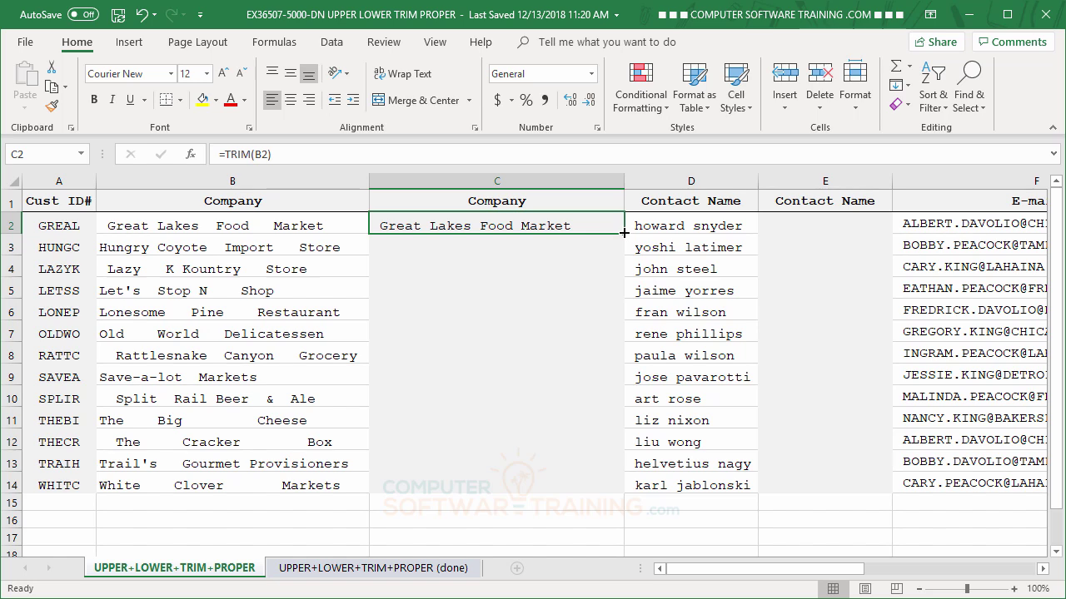
pyautogui.doubleClick(625, 233)
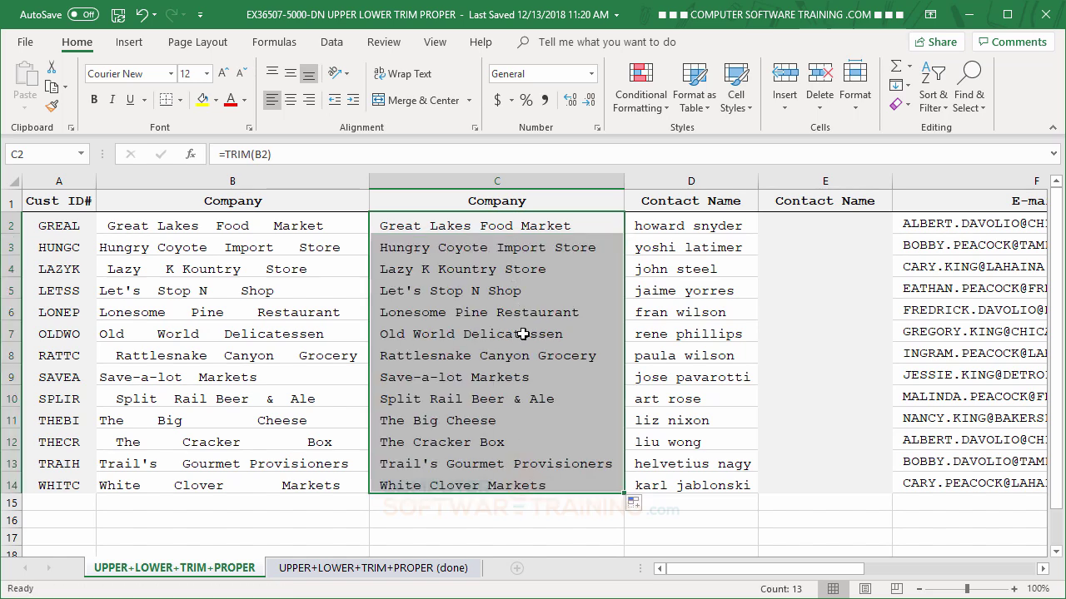
pyautogui.rightClick(496, 271)
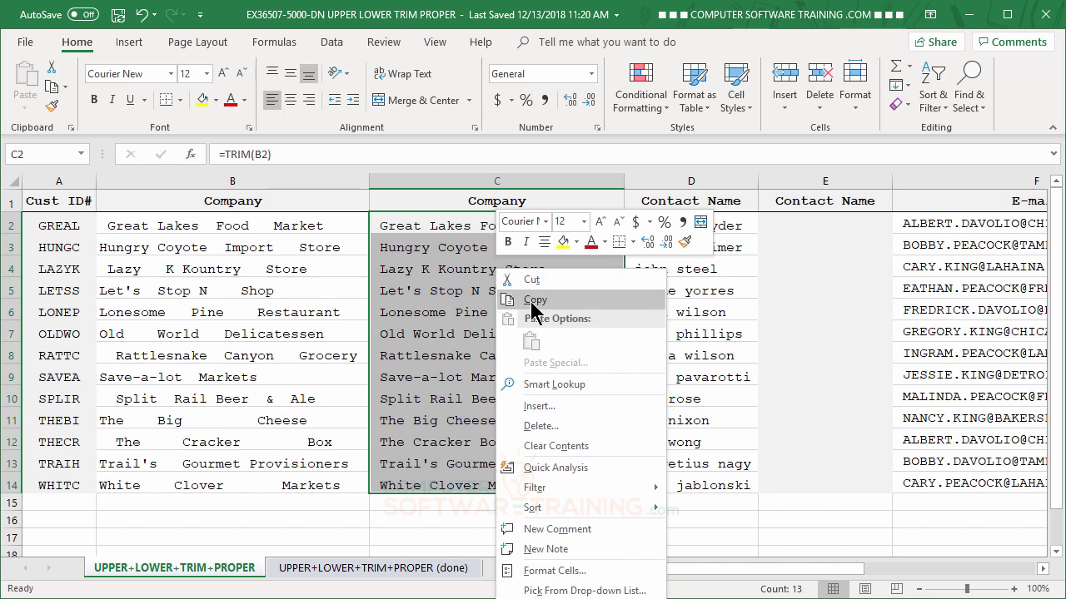
pyautogui.click(533, 302)
pyautogui.rightClick(489, 280)
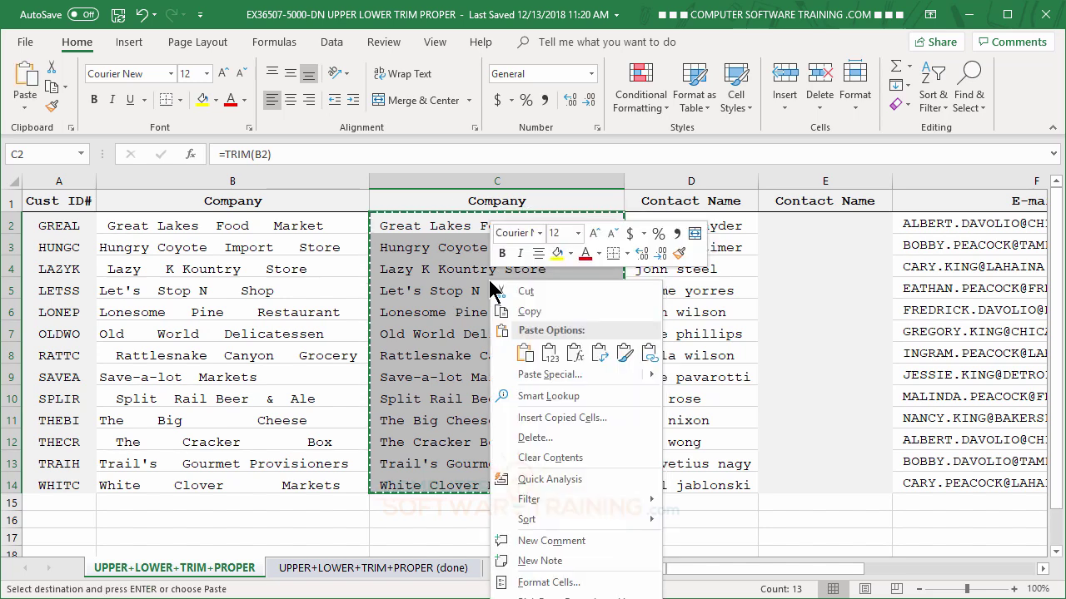
pyautogui.click(550, 354)
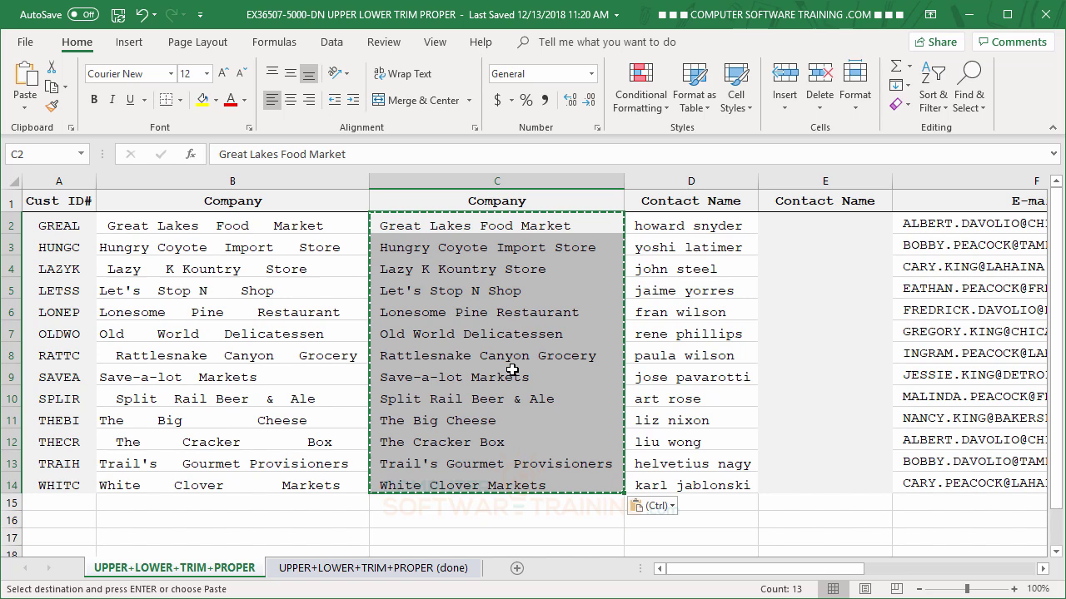
# Delete the original Company column B containing the badly spaced names.
pyautogui.click(255, 186)
pyautogui.rightClick(258, 194)
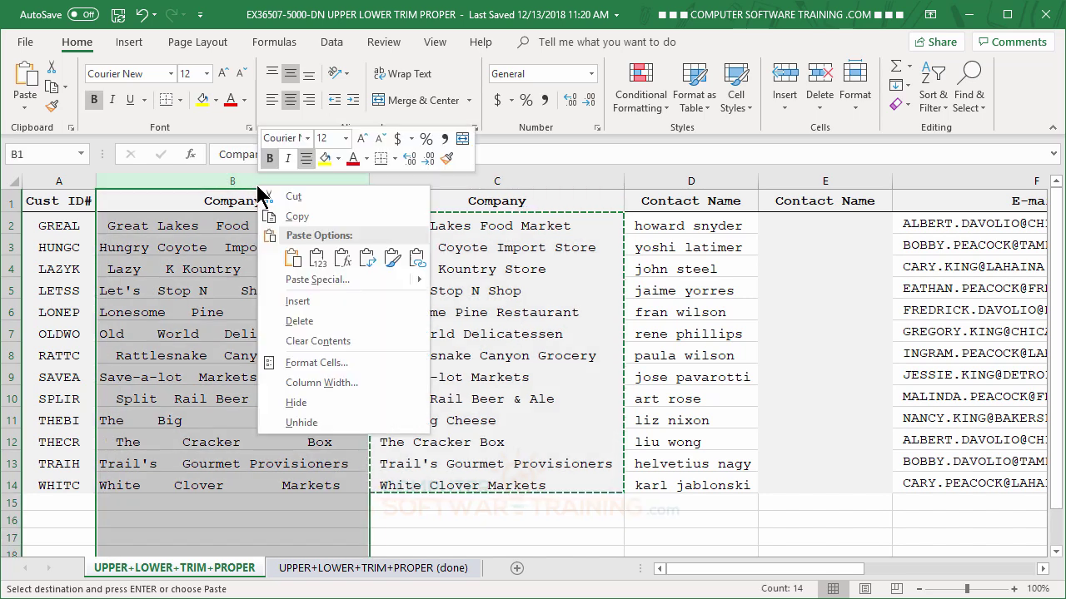
pyautogui.click(309, 322)
pyautogui.click(328, 272)
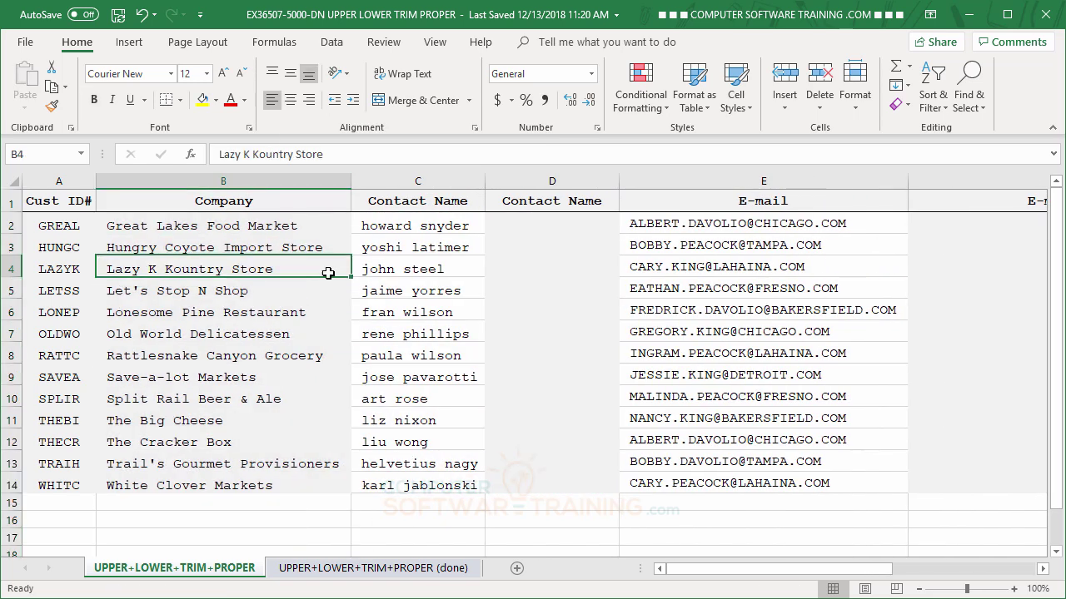
# Enter the formula =PROPER(C2) in cell D2 and fill it down through D14 to capitalize the contact names.
pyautogui.click(521, 225)
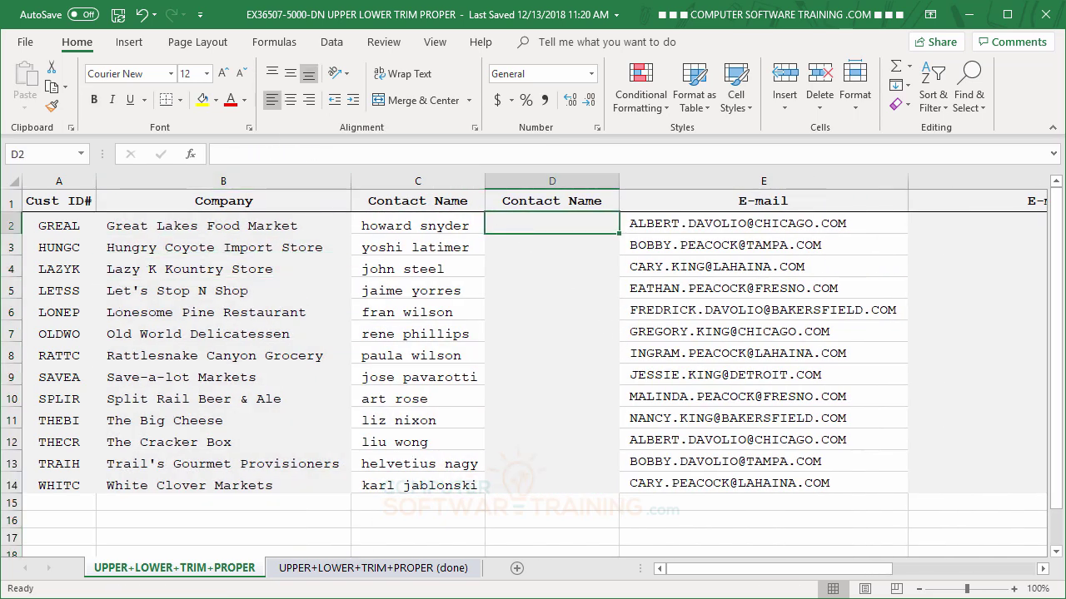
pyautogui.write('=pr')
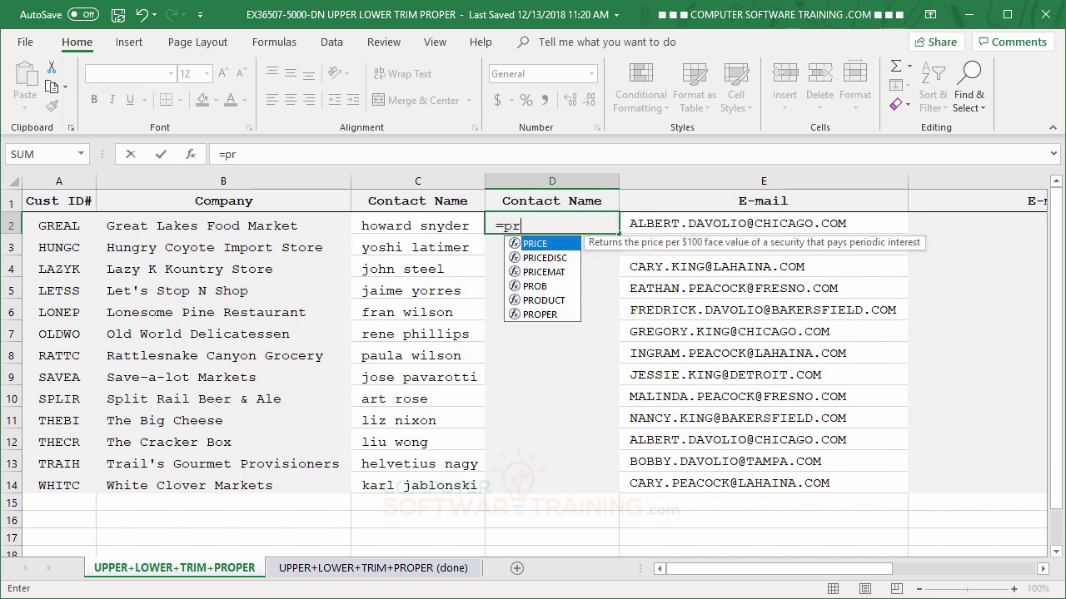
pyautogui.doubleClick(541, 314)
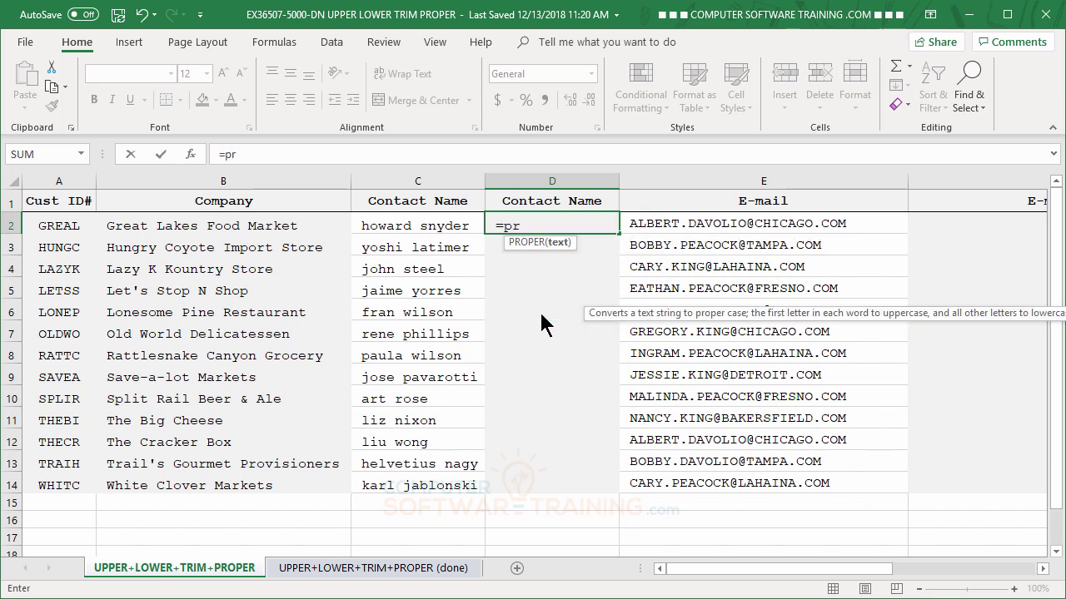
pyautogui.click(418, 226)
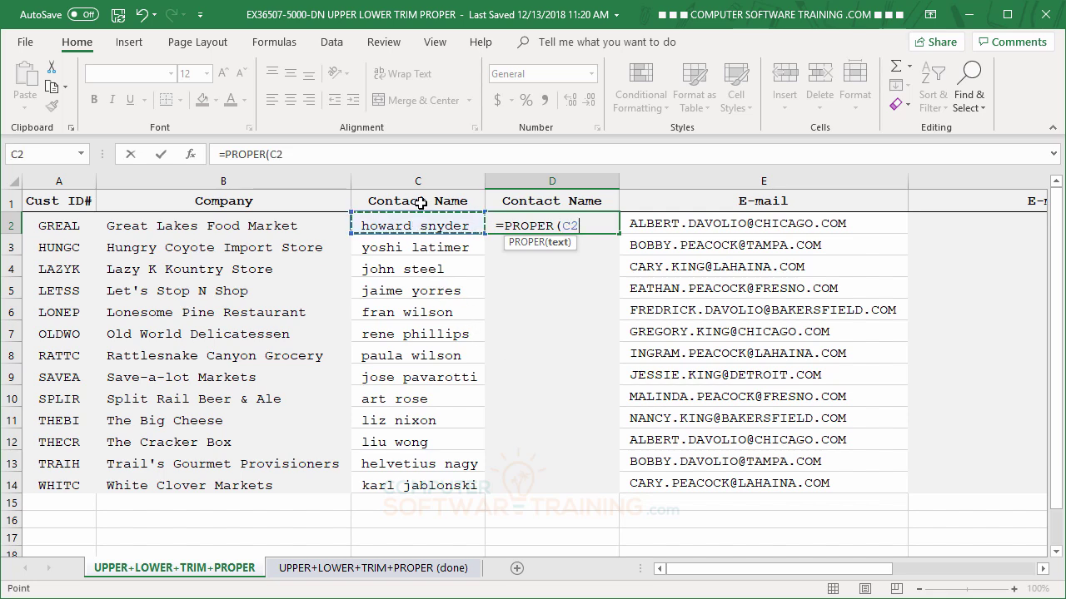
pyautogui.press('Return')
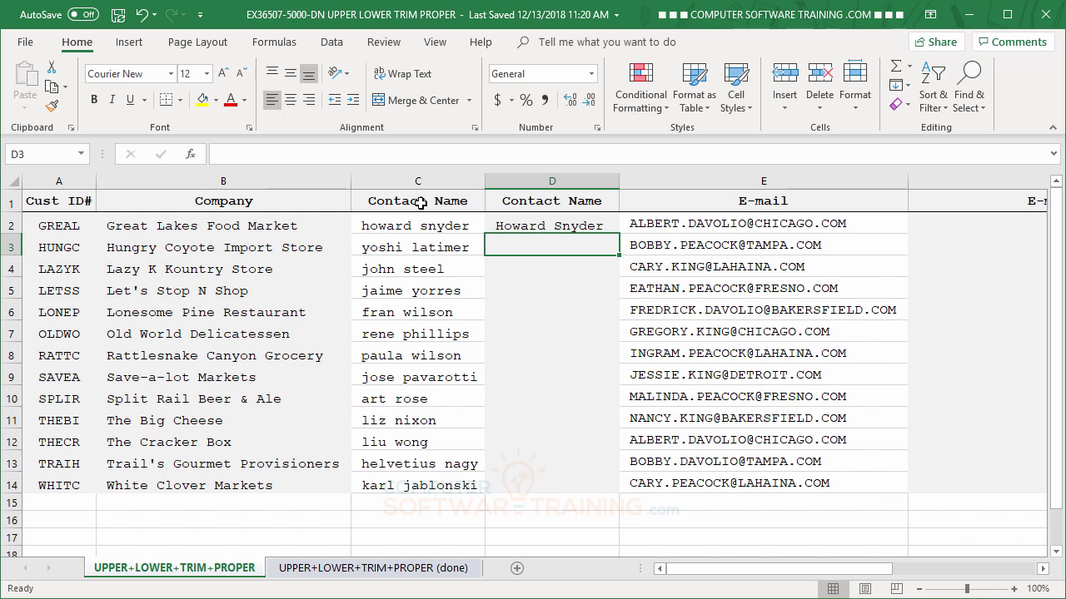
pyautogui.click(539, 225)
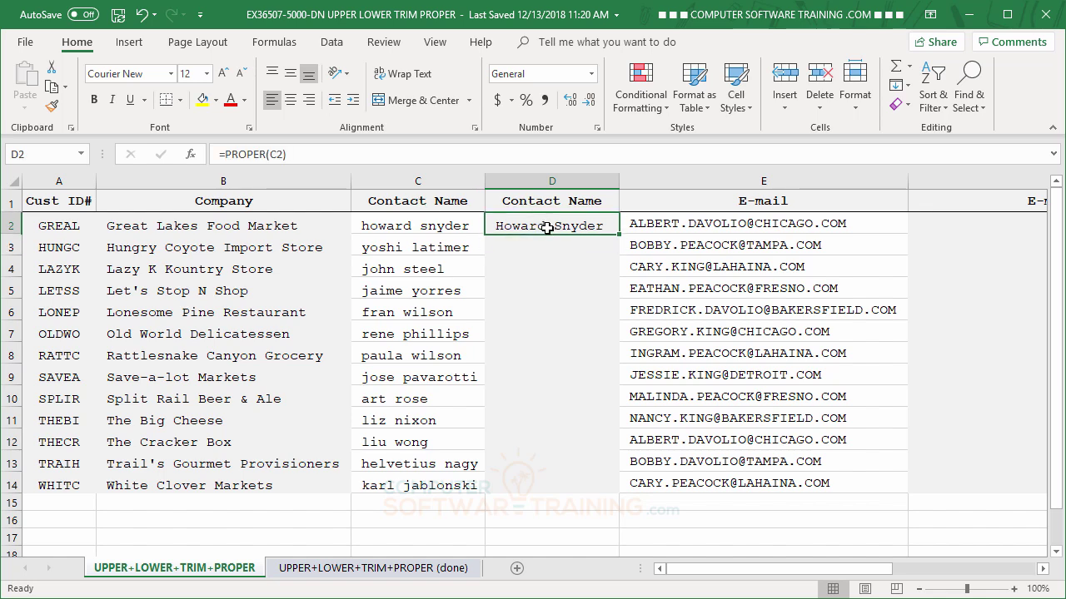
pyautogui.doubleClick(617, 235)
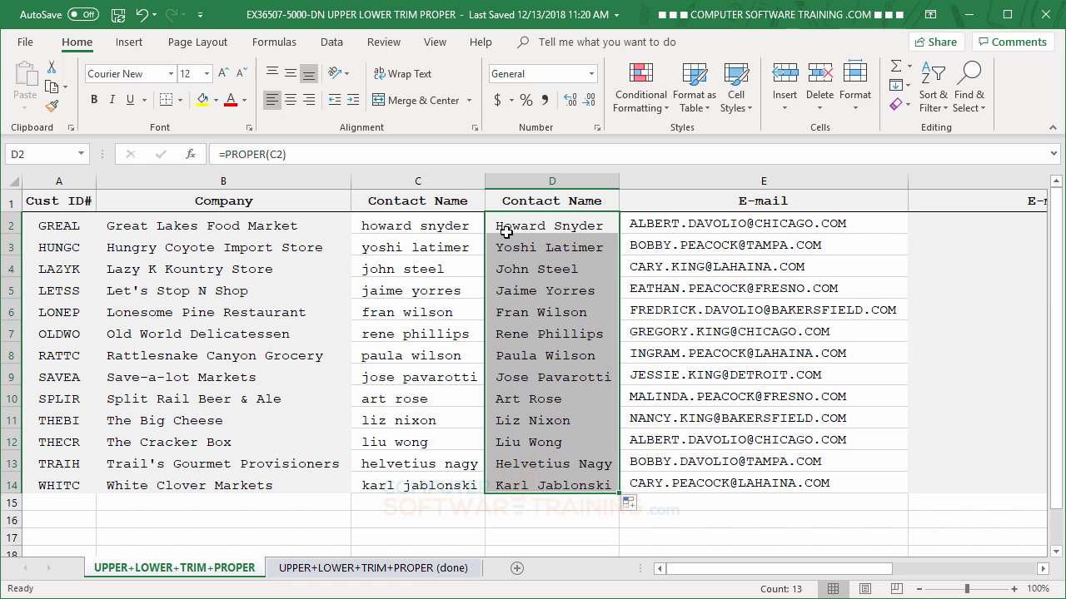
# Replace the formulas in D2:D14 with their values and delete the original lowercase Contact Name column C.
pyautogui.rightClick(542, 270)
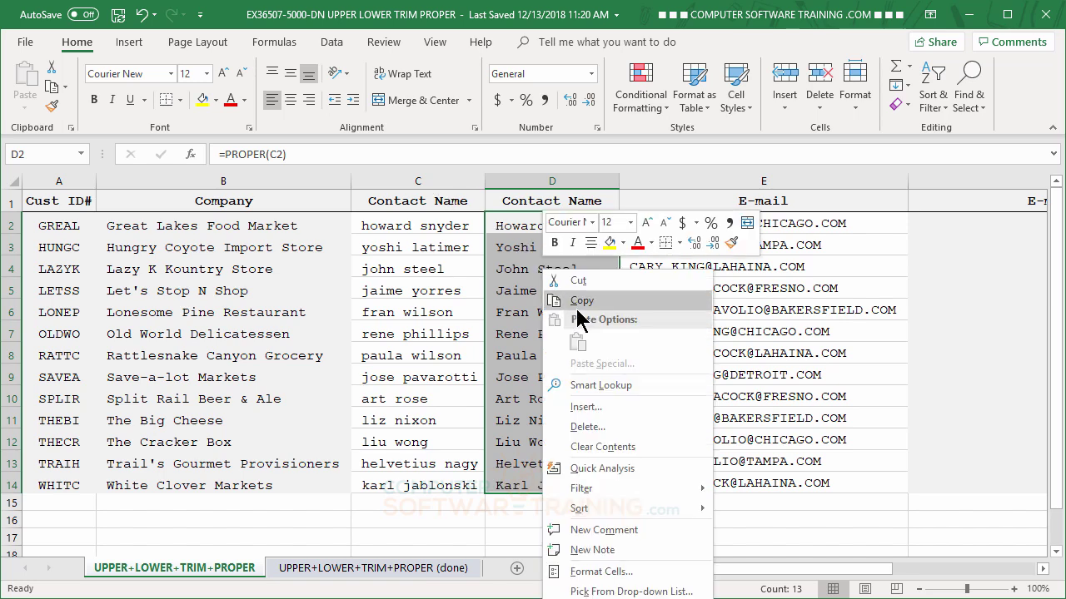
pyautogui.click(580, 302)
pyautogui.rightClick(556, 285)
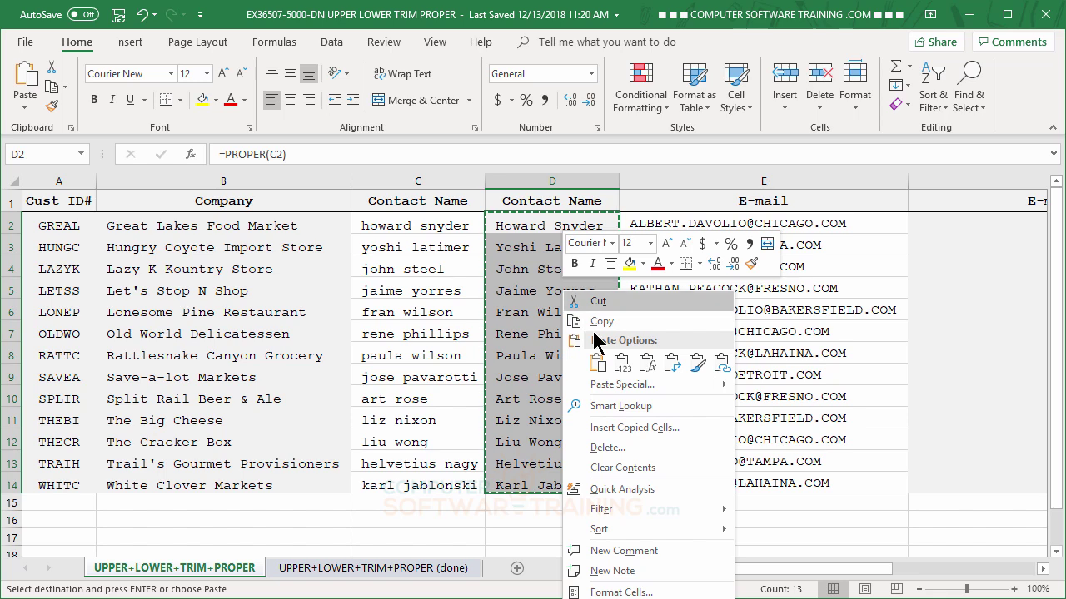
pyautogui.click(623, 366)
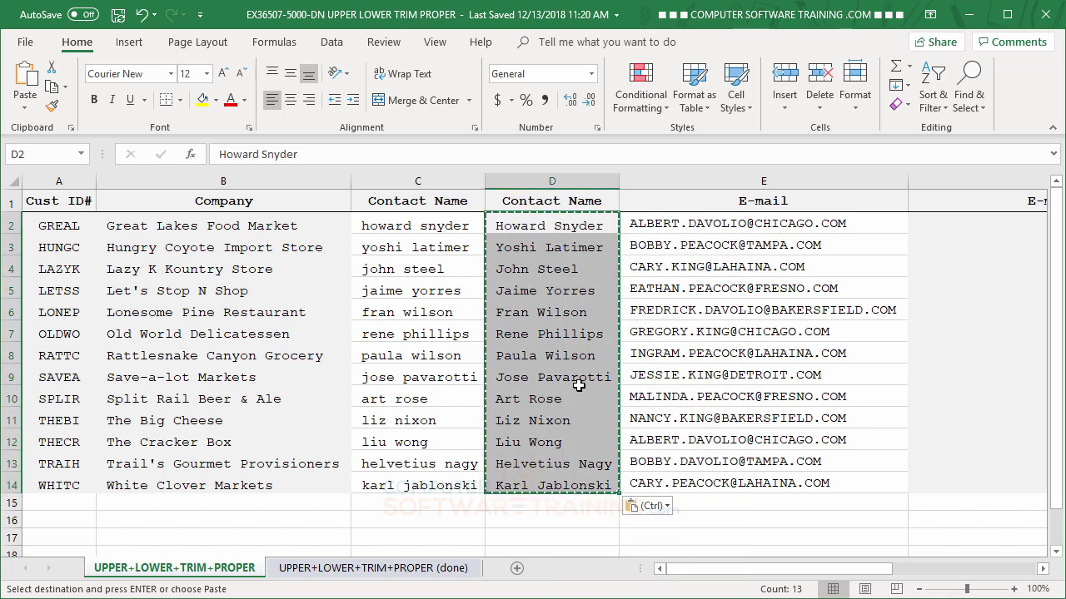
pyautogui.rightClick(434, 185)
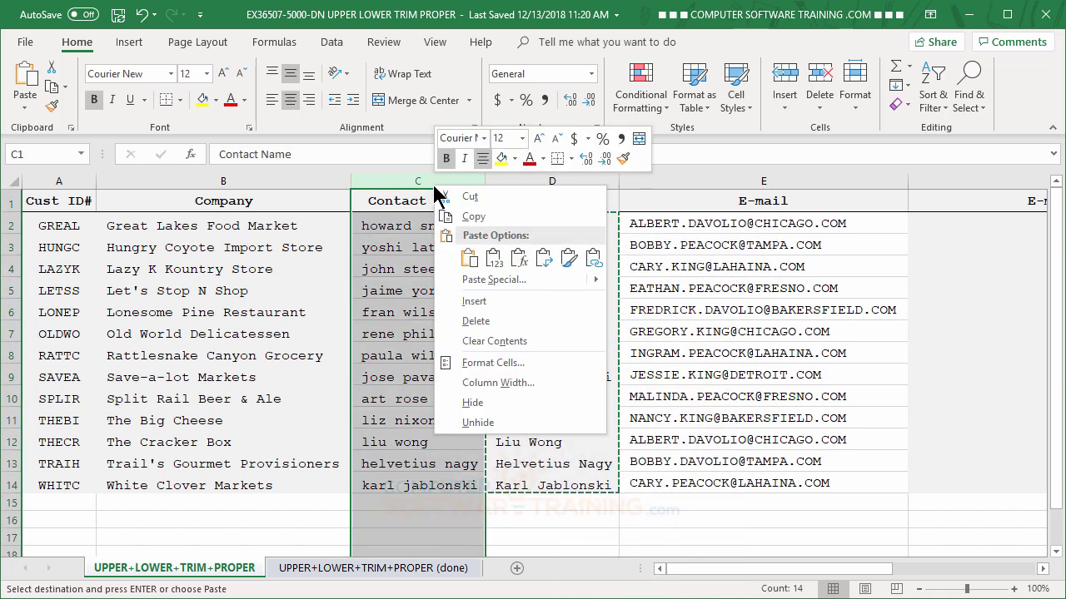
pyautogui.click(475, 321)
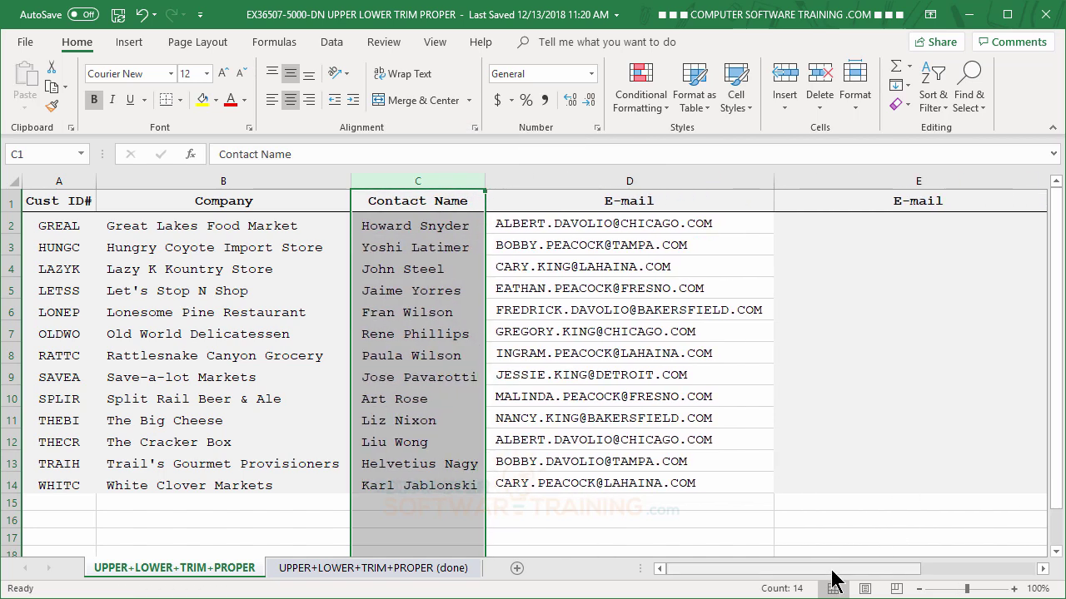
# Enter the formula =LOWER(D2) in cell E2 and fill it down through E14 to convert the e-mail addresses to lowercase.
pyautogui.moveTo(838, 571); pyautogui.dragTo(879, 574)
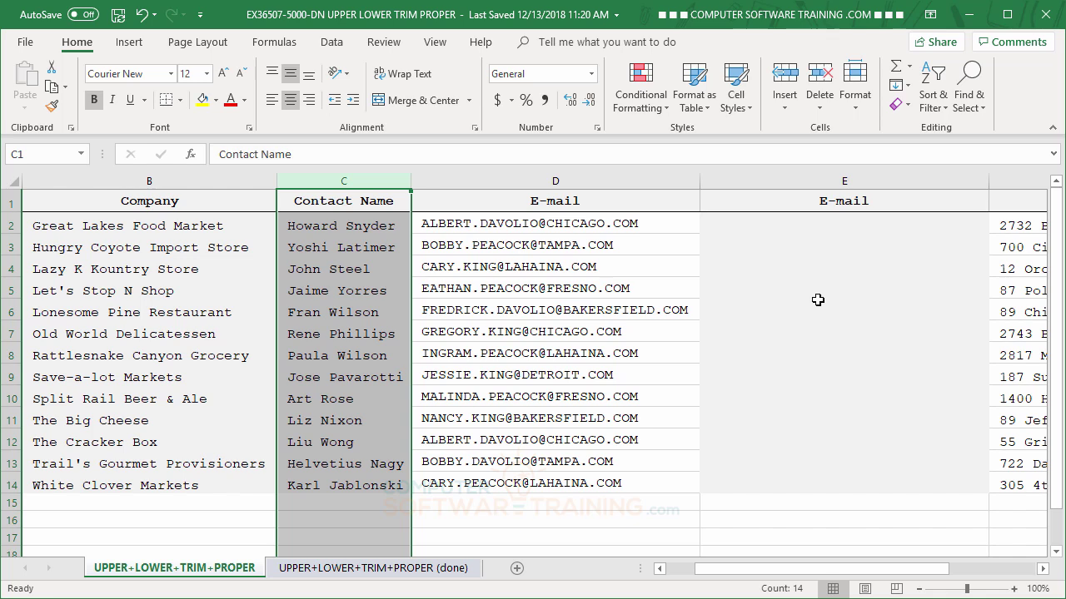
pyautogui.click(803, 223)
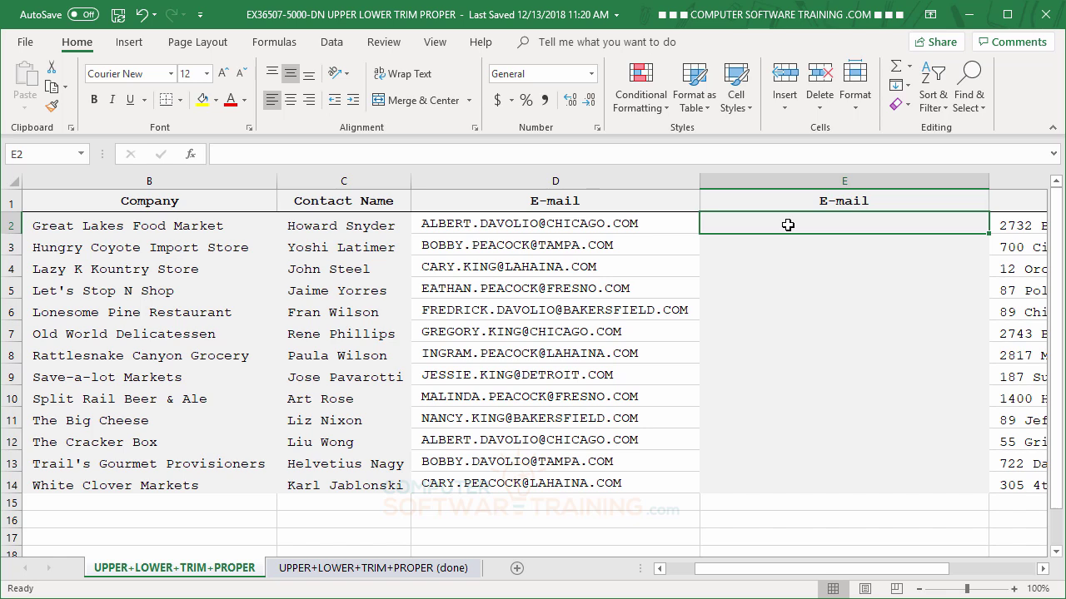
pyautogui.write('=')
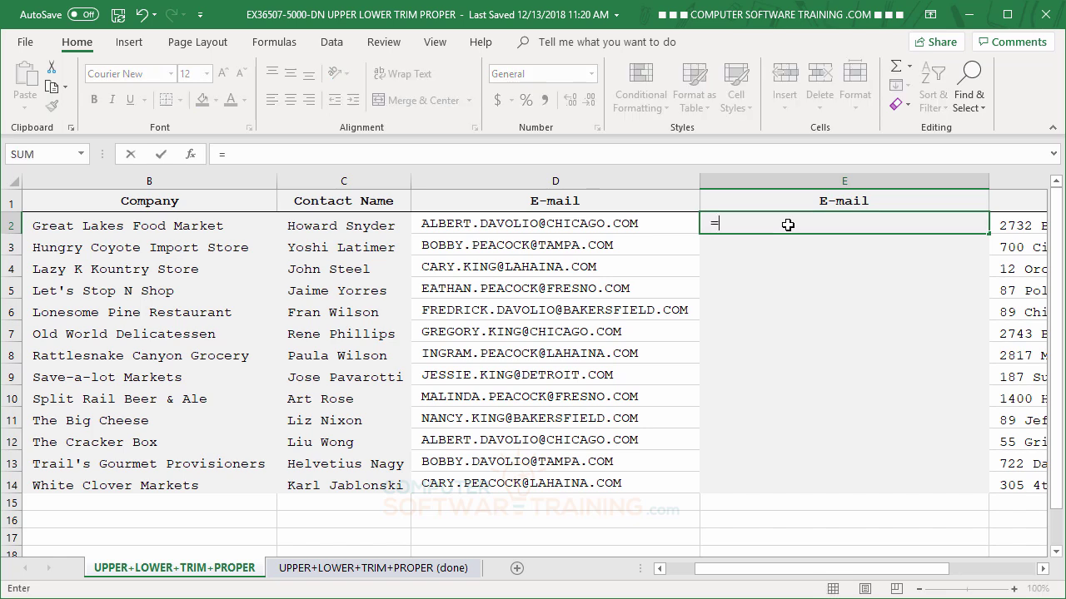
pyautogui.write('lo')
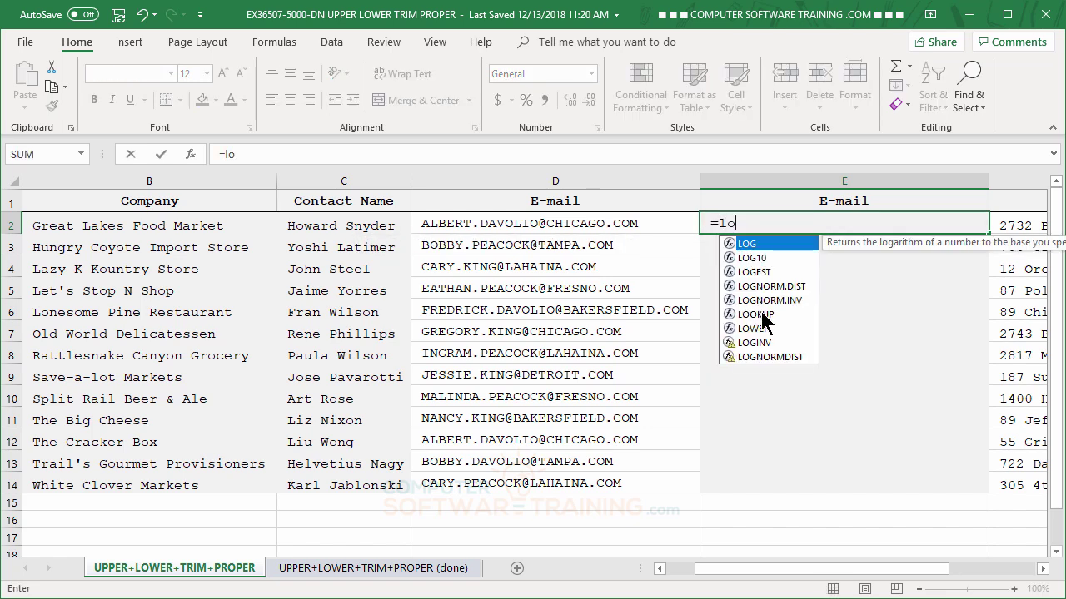
pyautogui.doubleClick(758, 331)
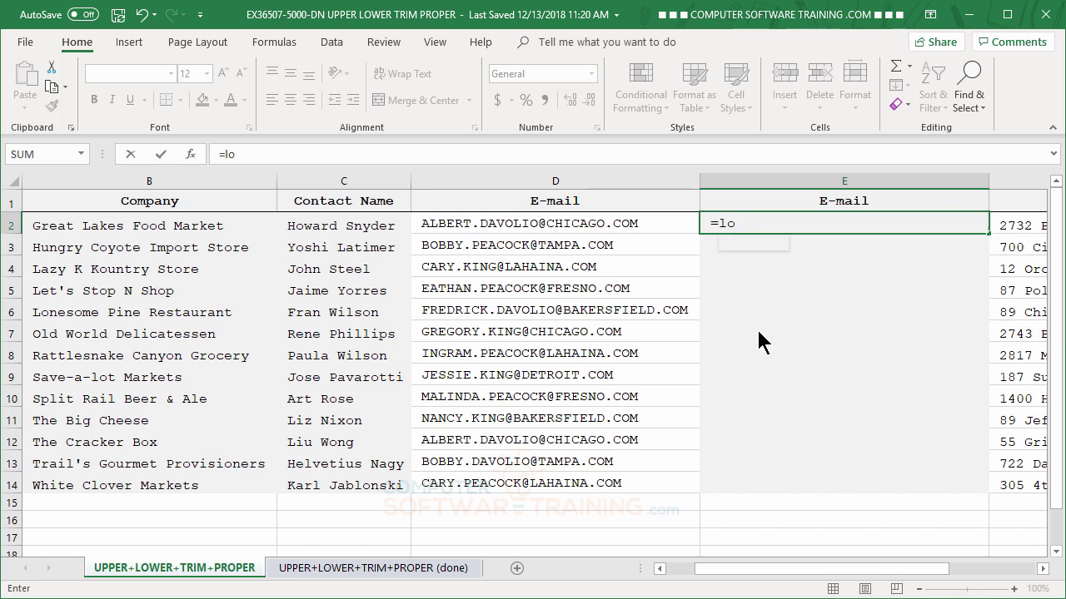
pyautogui.click(611, 216)
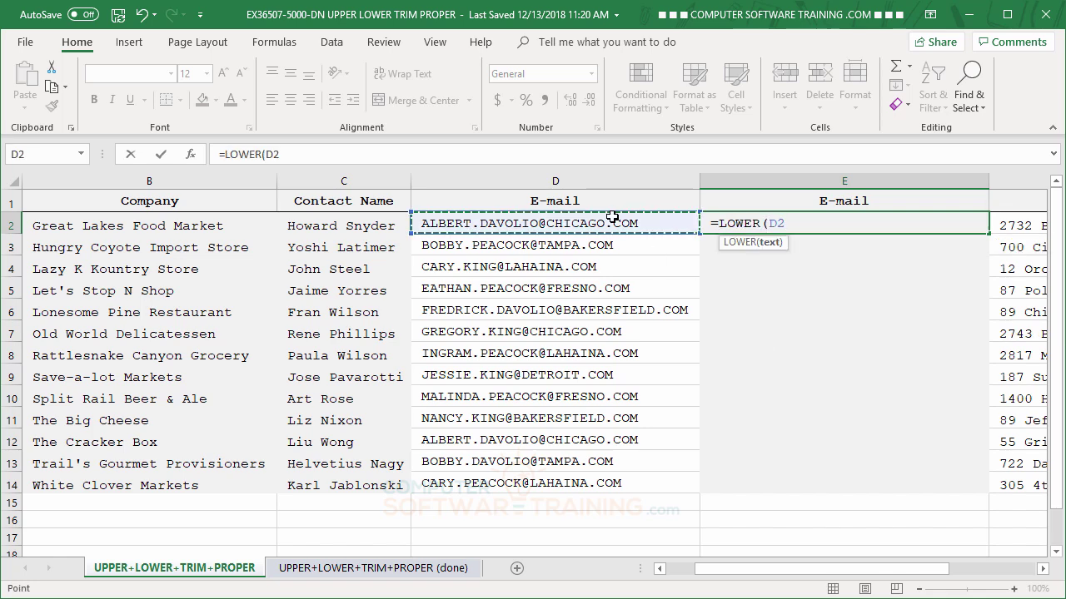
pyautogui.press('Return')
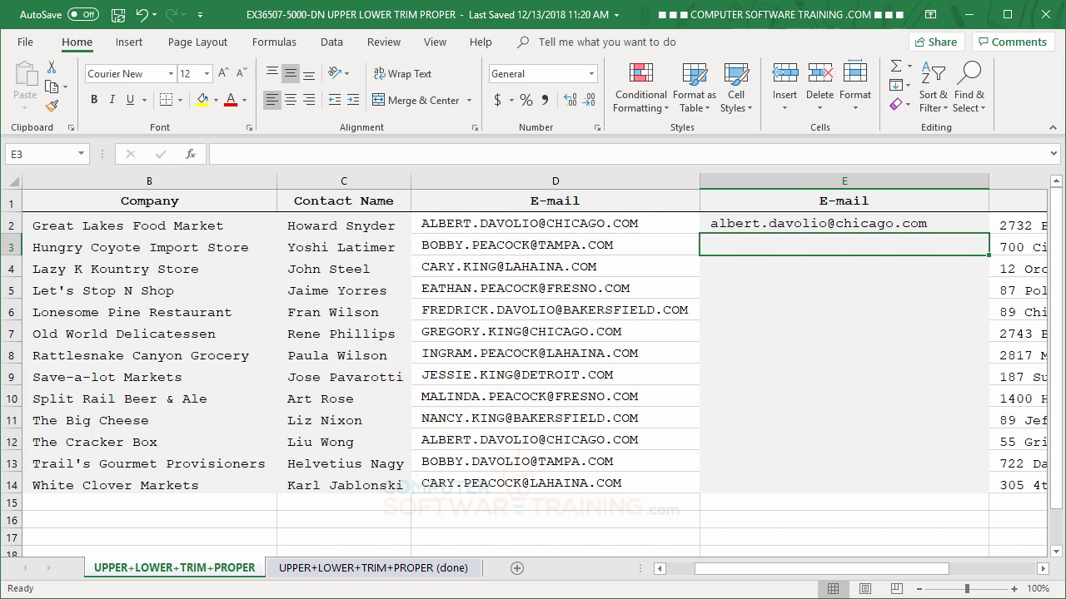
pyautogui.click(988, 231)
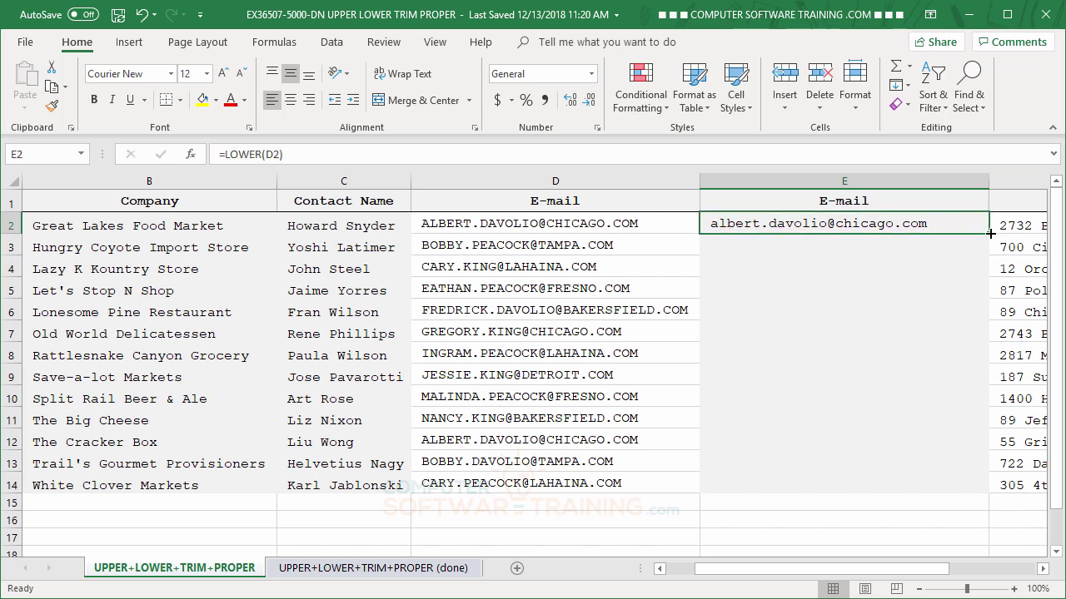
pyautogui.doubleClick(989, 232)
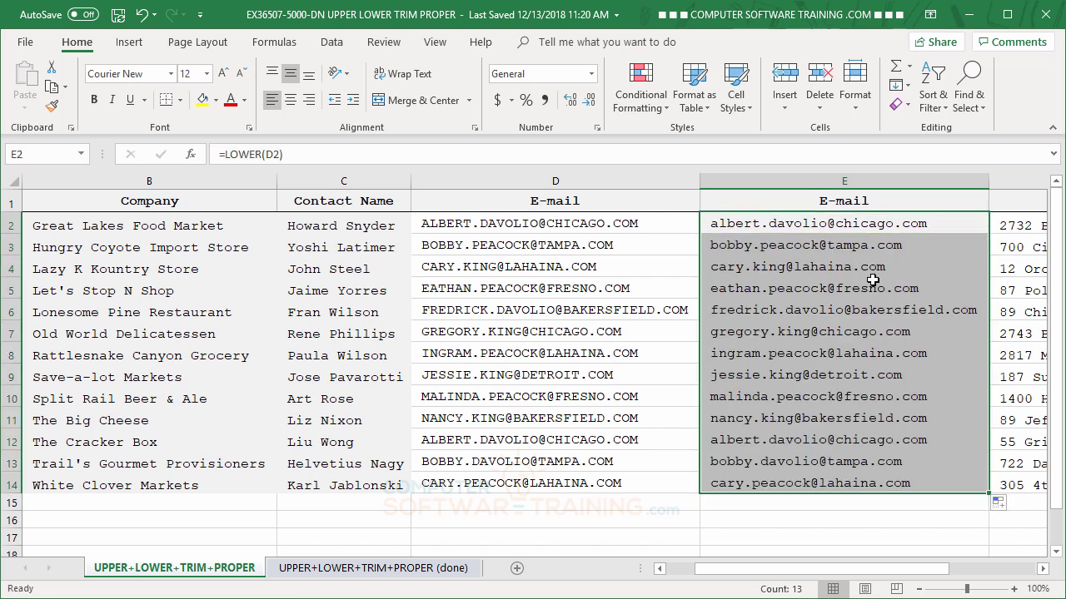
# Replace the formulas in E2:E14 with their values and delete the original uppercase E-mail column D.
pyautogui.rightClick(843, 311)
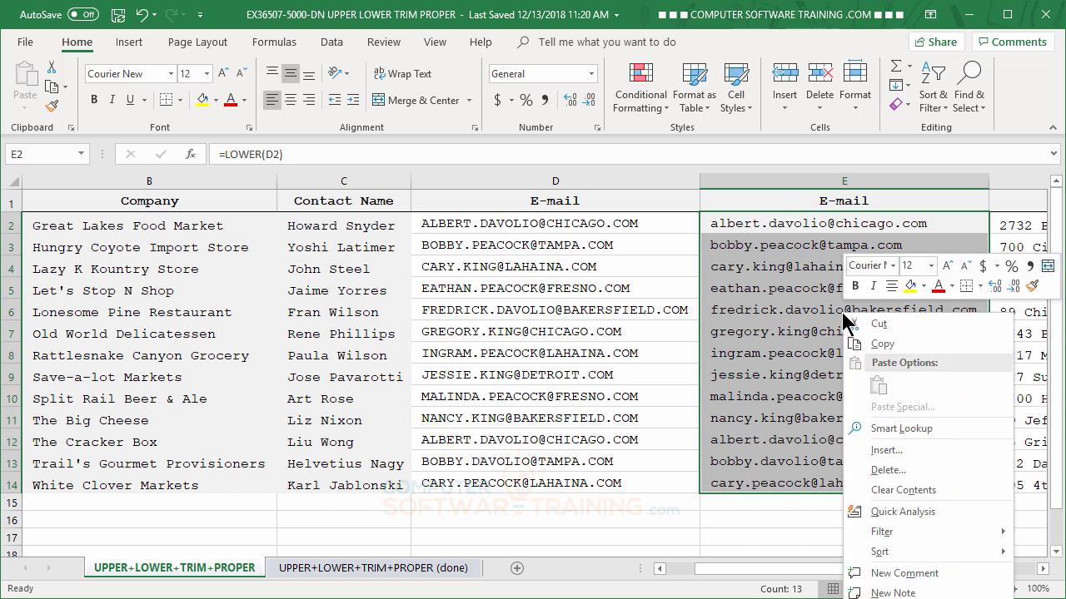
pyautogui.click(881, 340)
pyautogui.rightClick(845, 318)
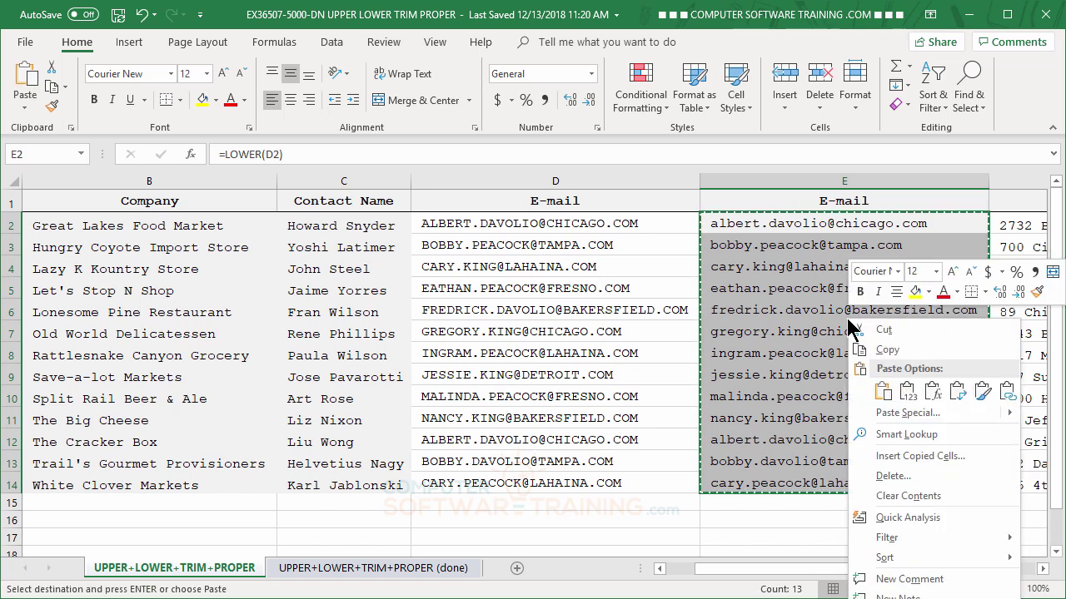
pyautogui.click(907, 390)
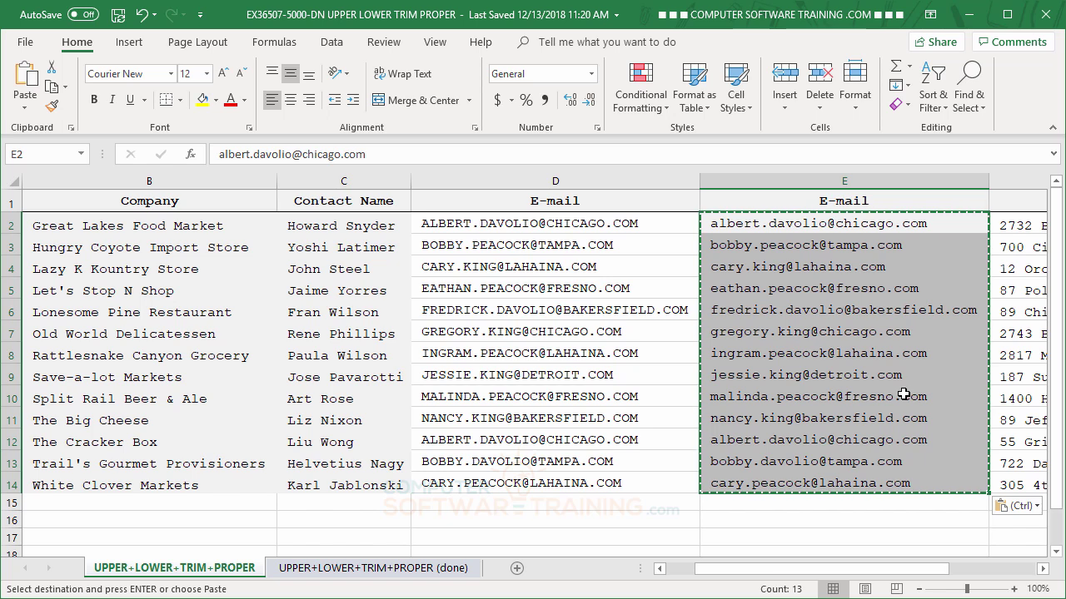
pyautogui.rightClick(573, 174)
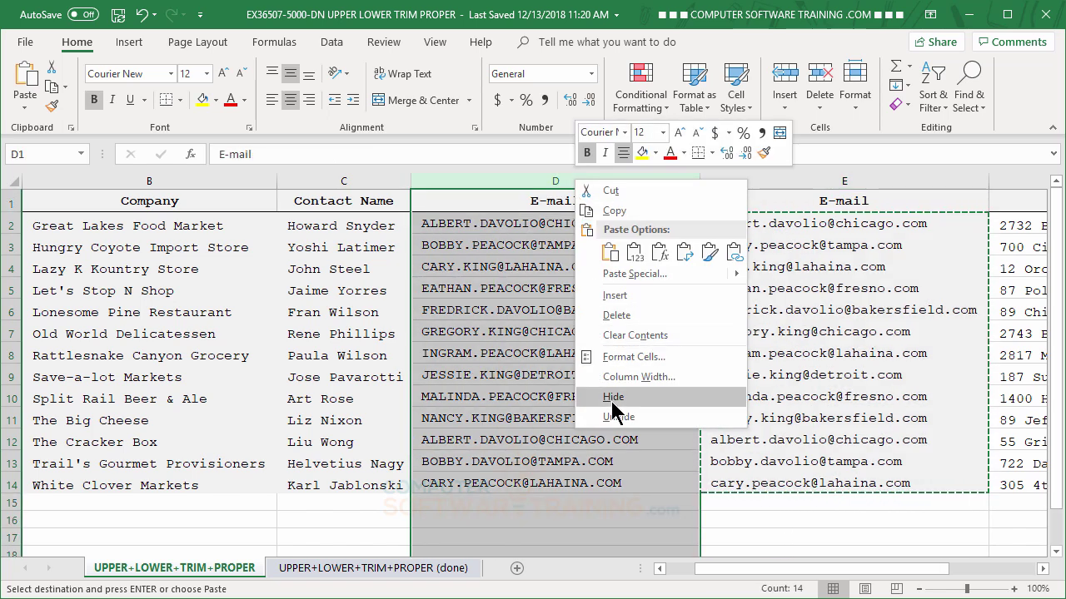
pyautogui.click(616, 315)
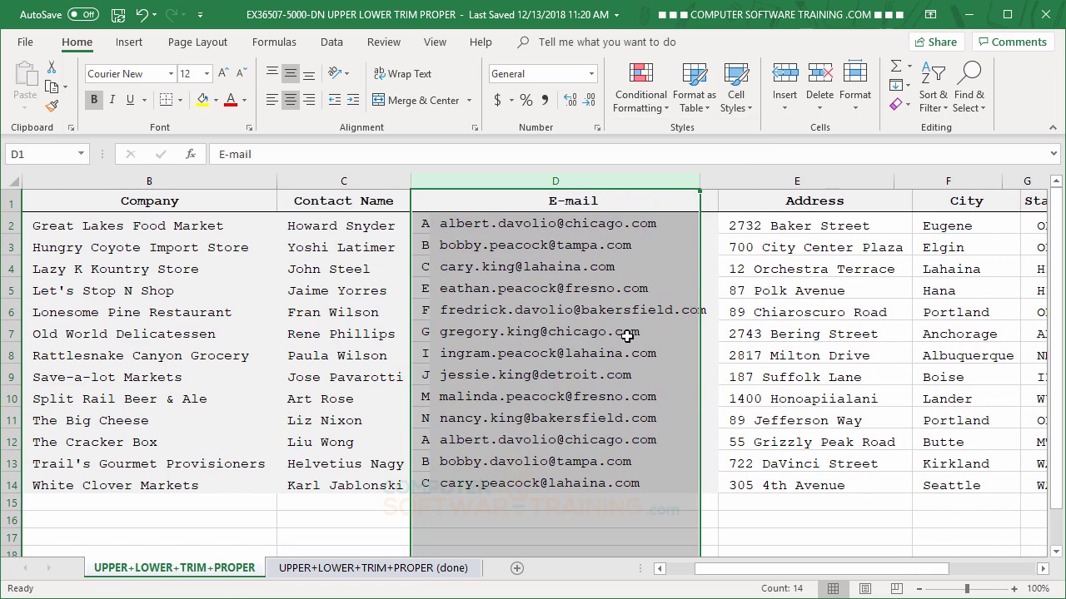
pyautogui.moveTo(826, 569); pyautogui.dragTo(675, 570)
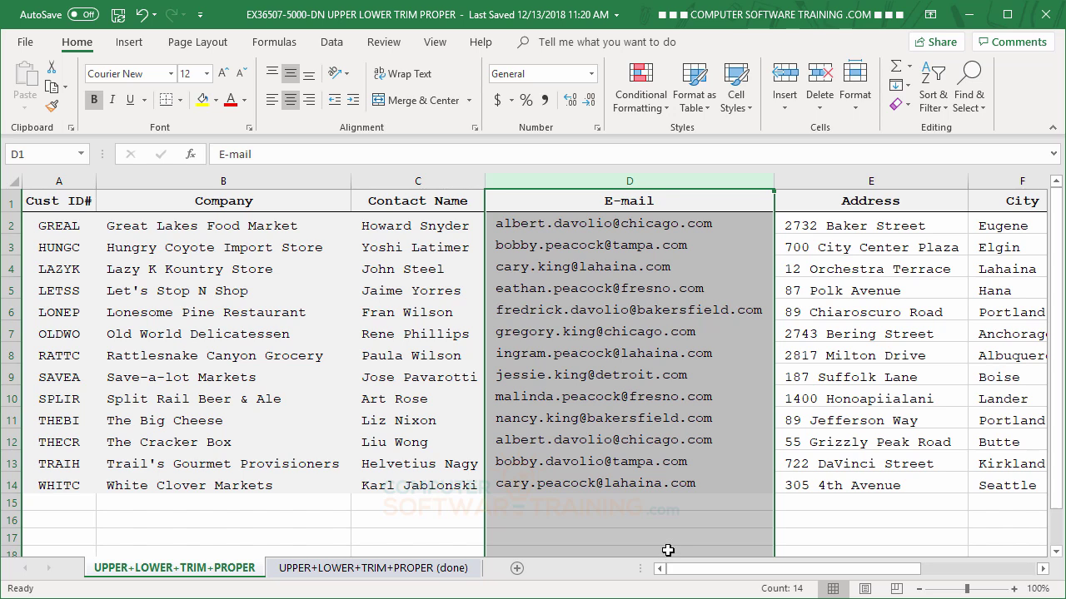
pyautogui.click(321, 397)
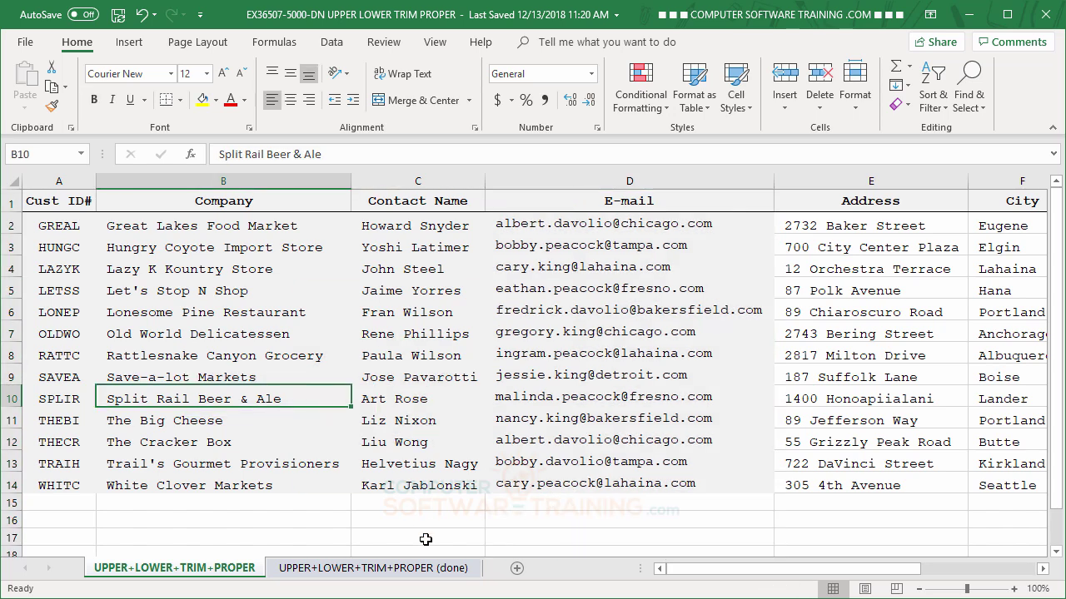